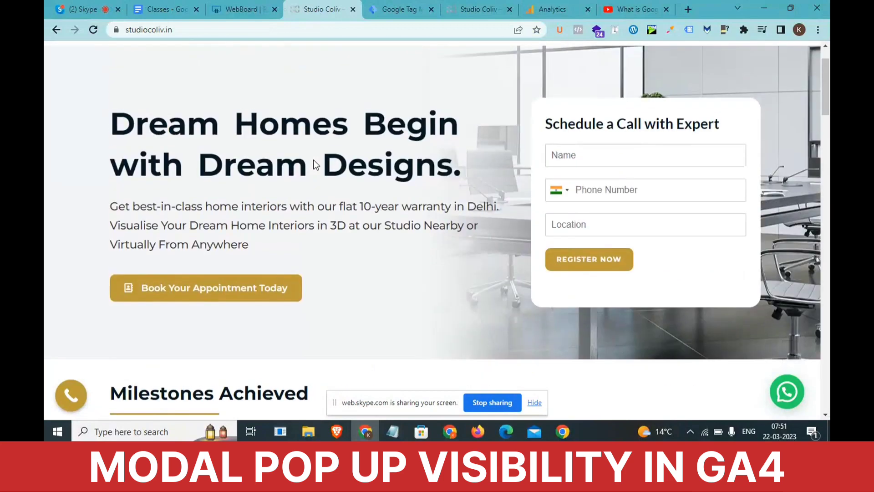
Examine how the Book Your Appointment Today pop-up on studiocoliv.in appears and closes, leaving it open at the end.
left_click(272, 291)
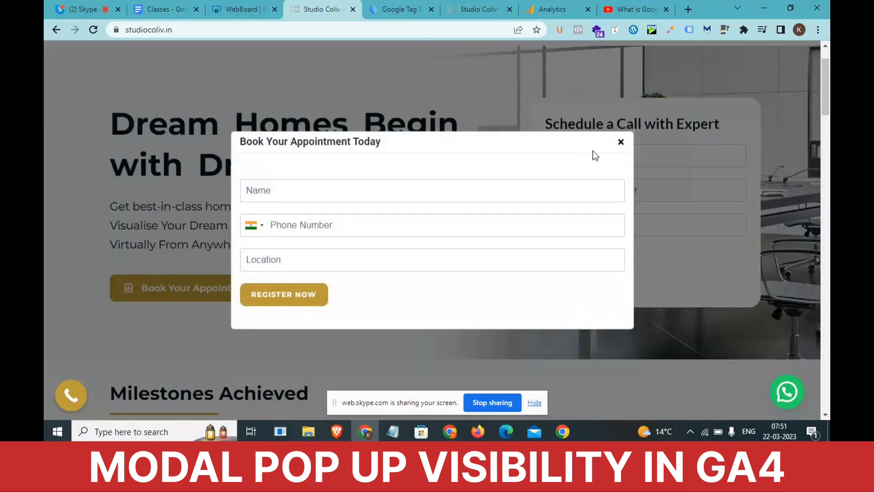
left_click(621, 143)
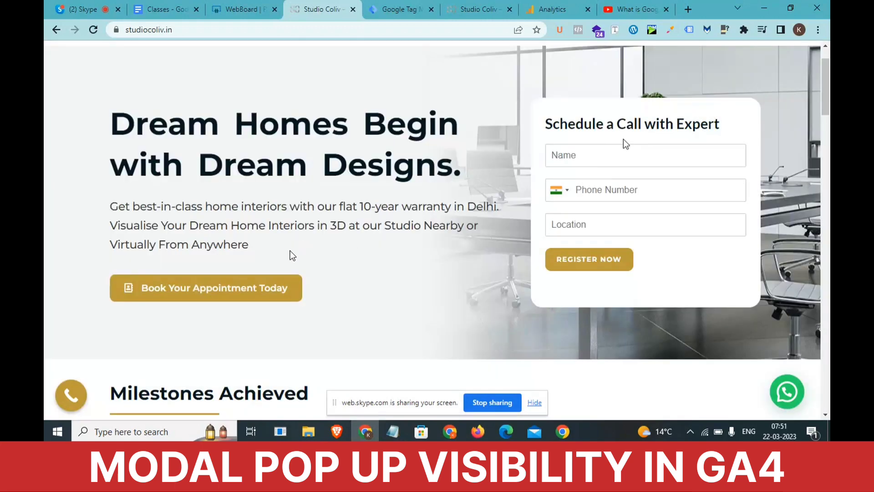
left_click(251, 287)
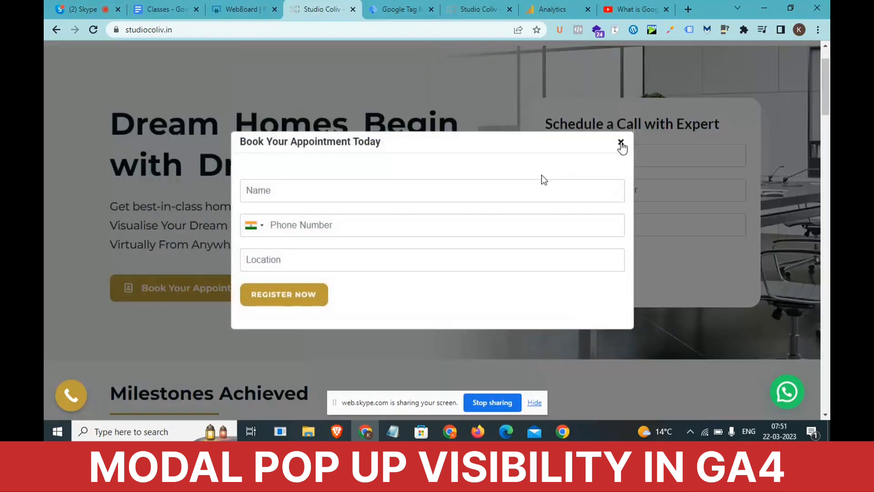
left_click(621, 143)
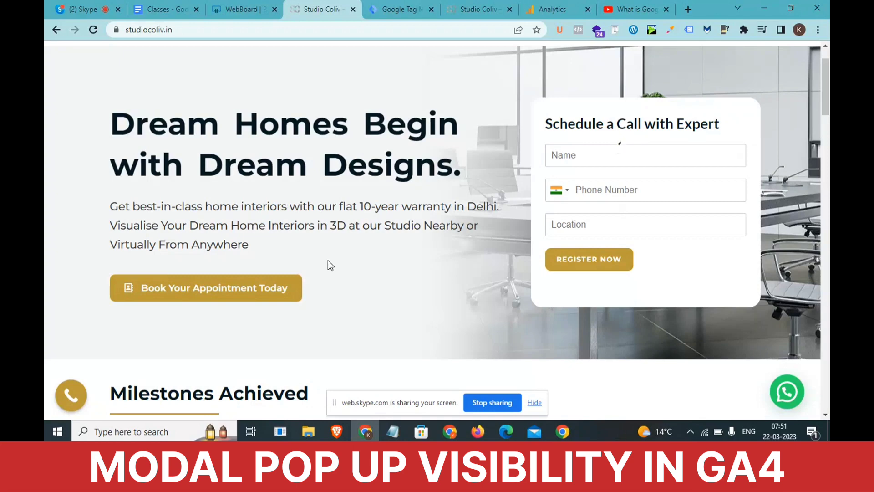
left_click(264, 291)
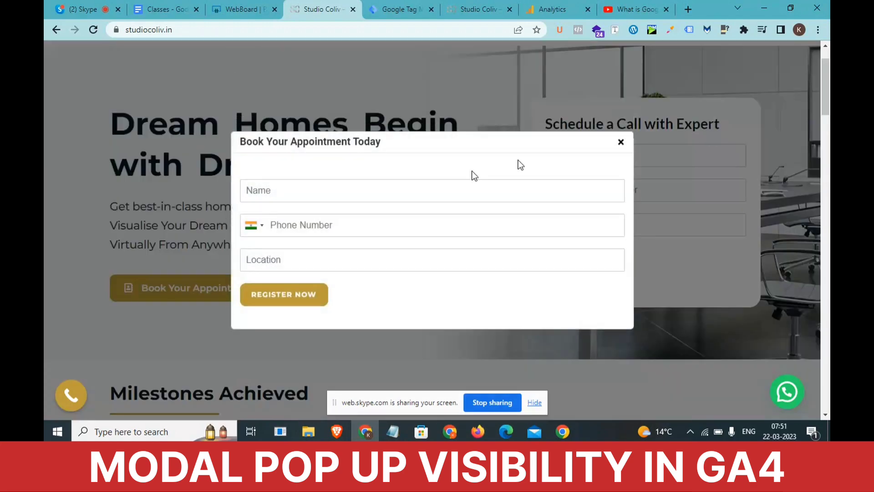
left_click(620, 143)
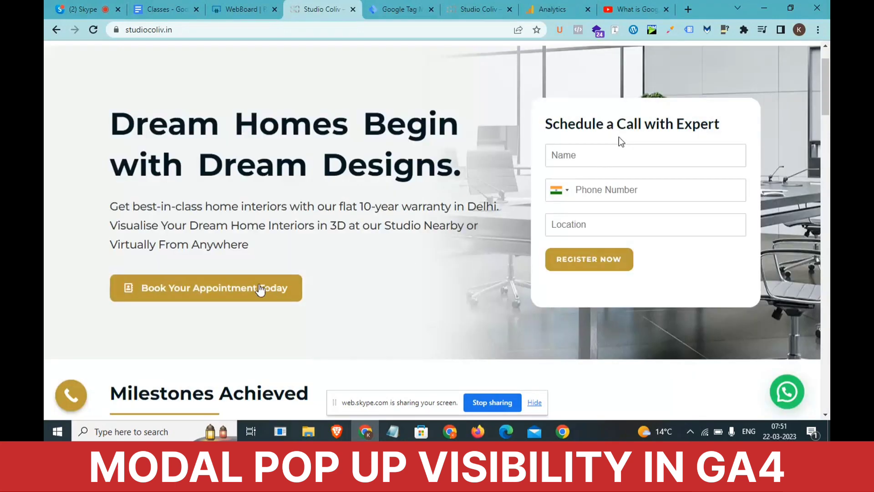
left_click(261, 290)
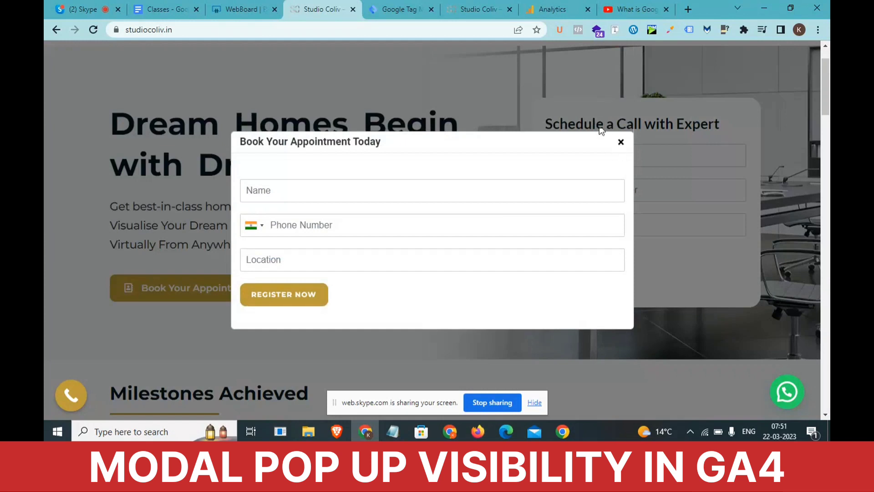
left_click(621, 142)
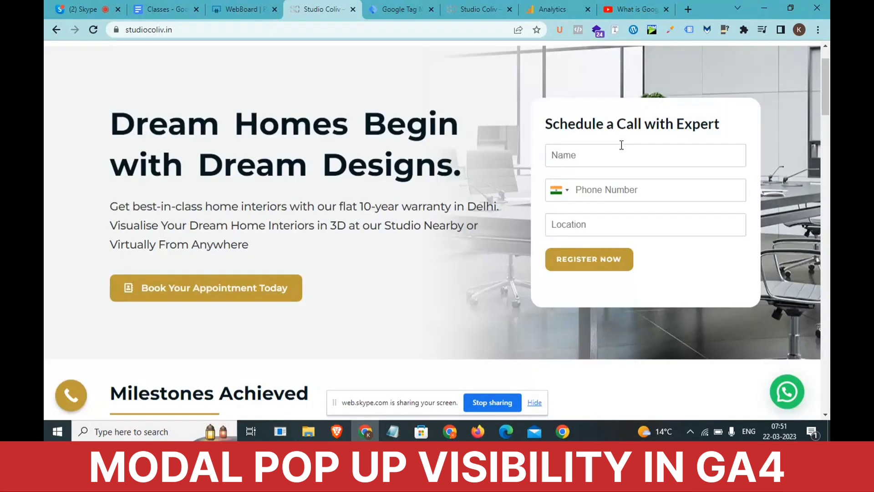
left_click(227, 290)
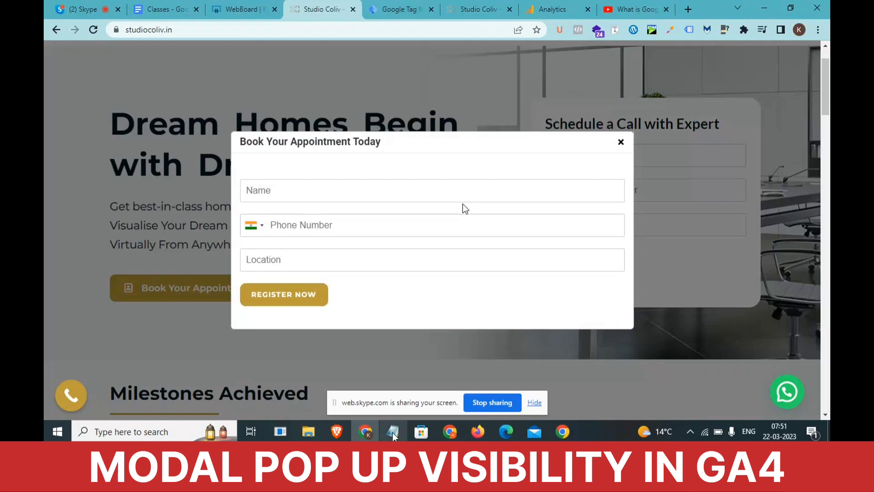
Add the line "10 >> Modal Pop Up >> Visible" to the Notepad notes and close the appointment pop-up on the website.
key("alt+Tab")
key("Return")
key("Return")
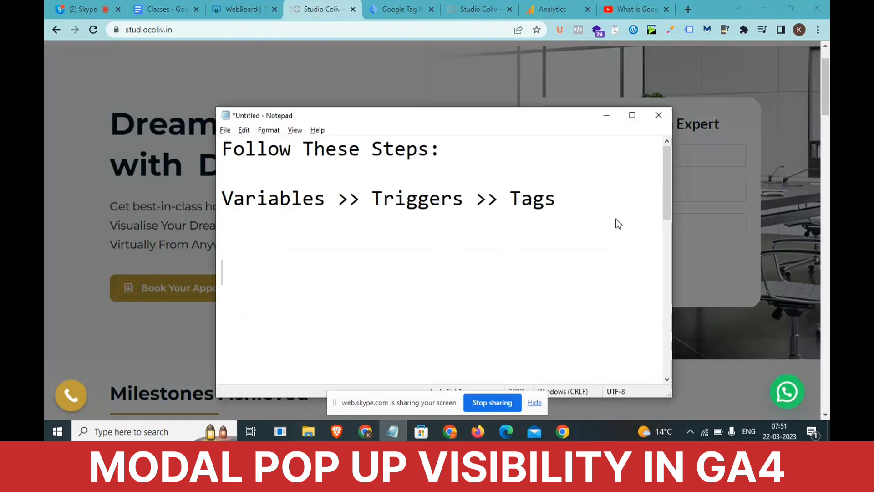
type("10 >> Modal ")
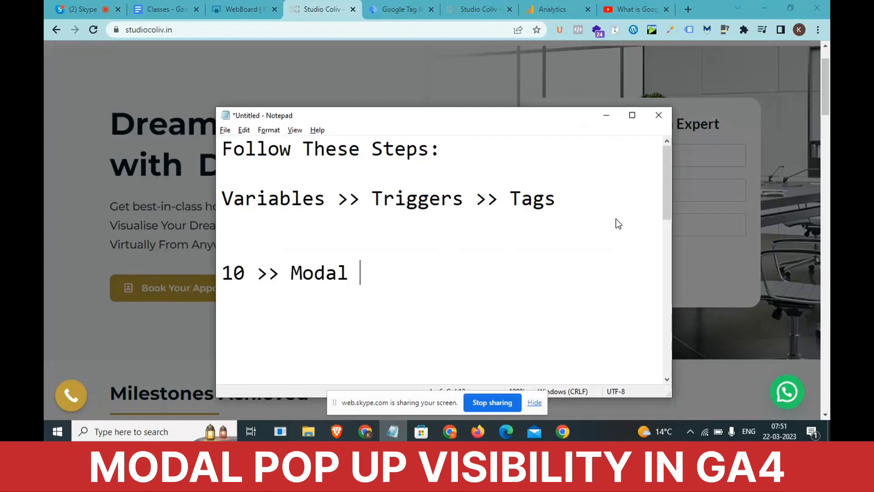
type("Pop U")
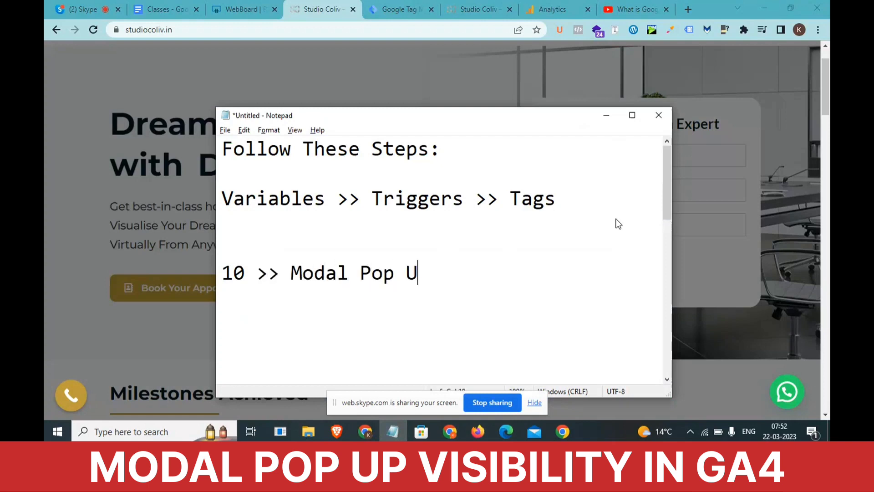
type("p >> Visi")
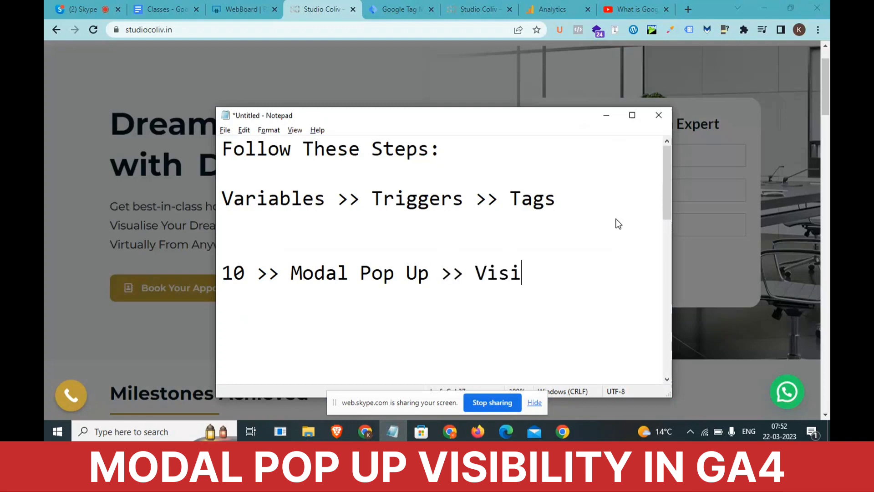
type("ble")
key("alt+Tab")
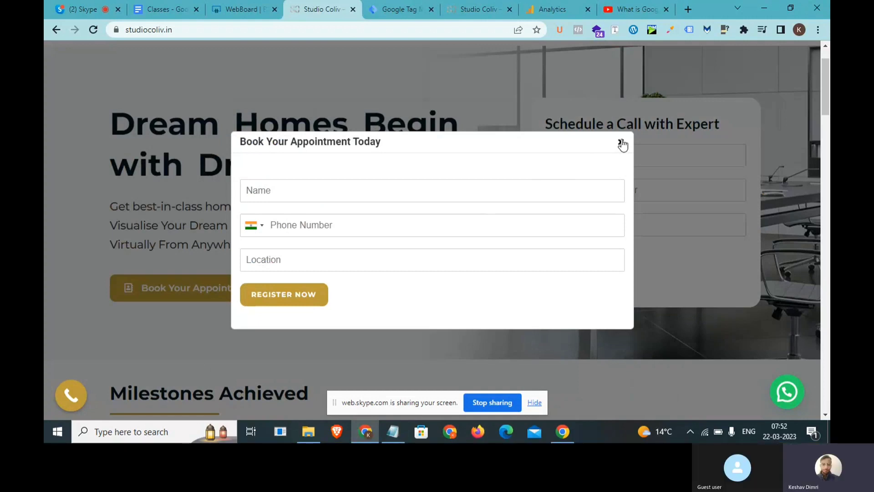
left_click(621, 143)
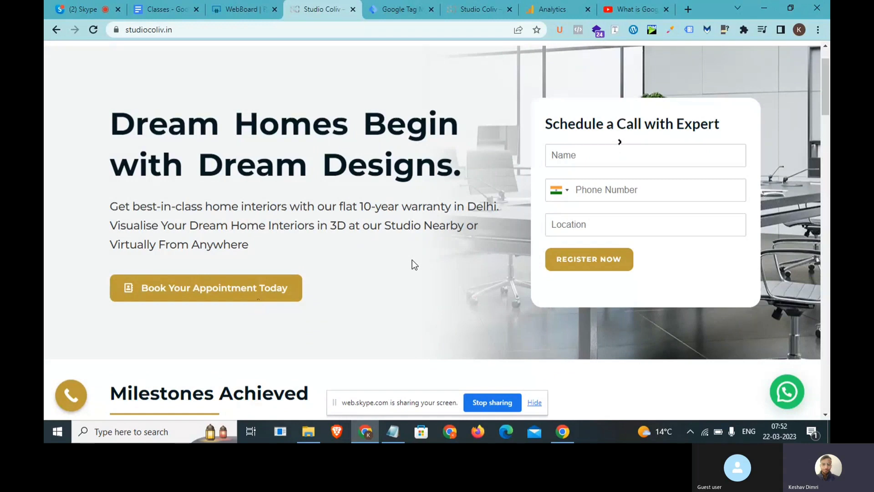
Review the modal pop-up line and the Variables >> Triggers >> Tags order in Notepad, switching to Google Tag Manager in between.
left_click(393, 425)
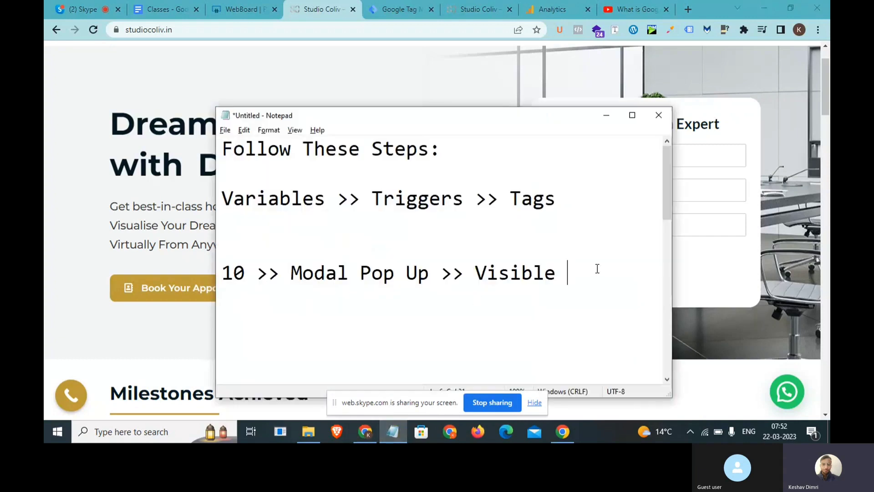
left_click_drag(597, 269, 232, 284)
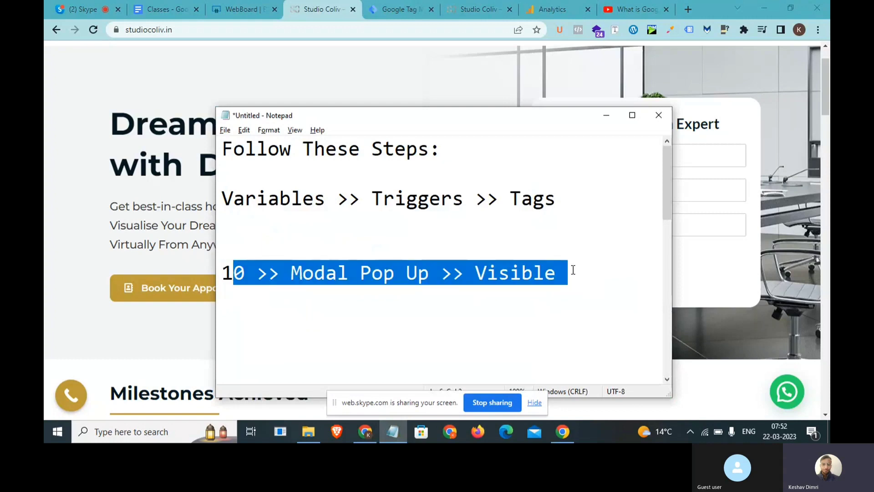
left_click_drag(572, 273, 216, 261)
left_click(400, 10)
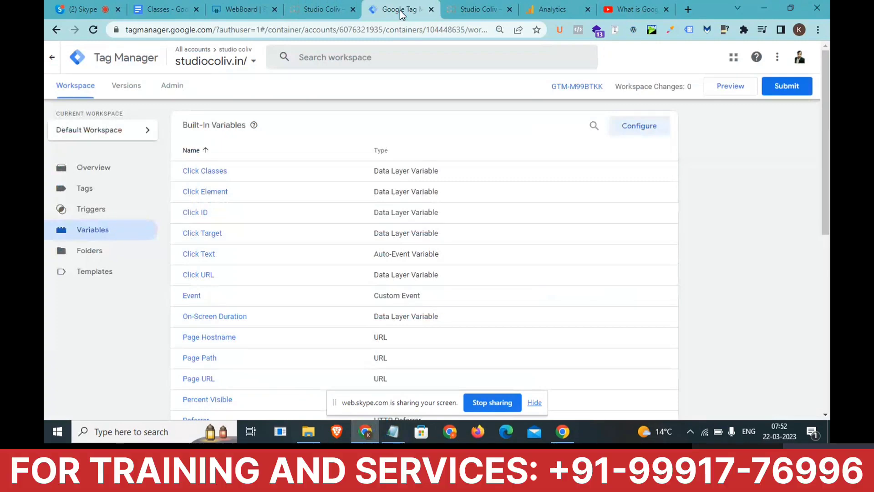
left_click(392, 432)
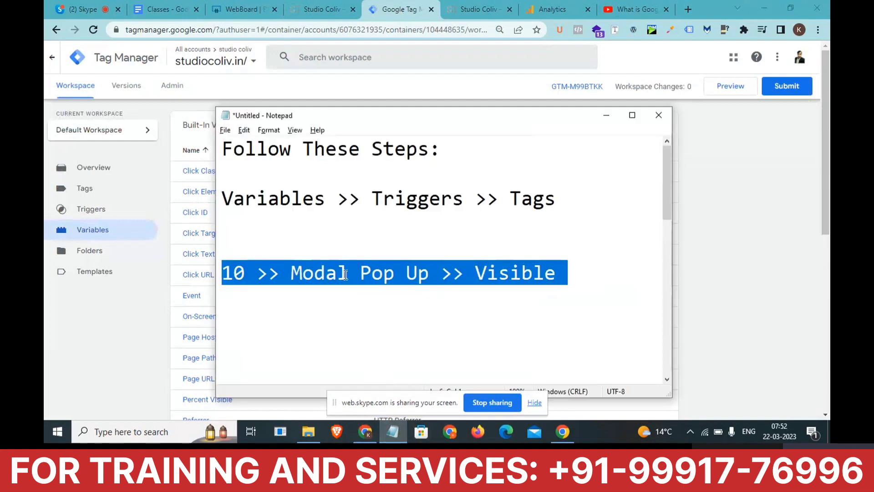
left_click_drag(585, 196, 229, 144)
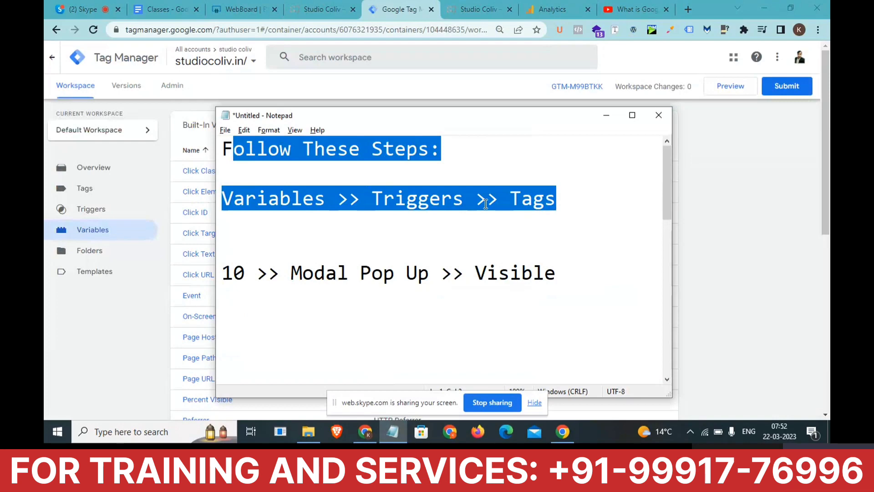
Check in Google Tag Manager's built-in variables configuration whether the Visibility variables Percent Visible and On-Screen Duration are enabled.
left_click(140, 242)
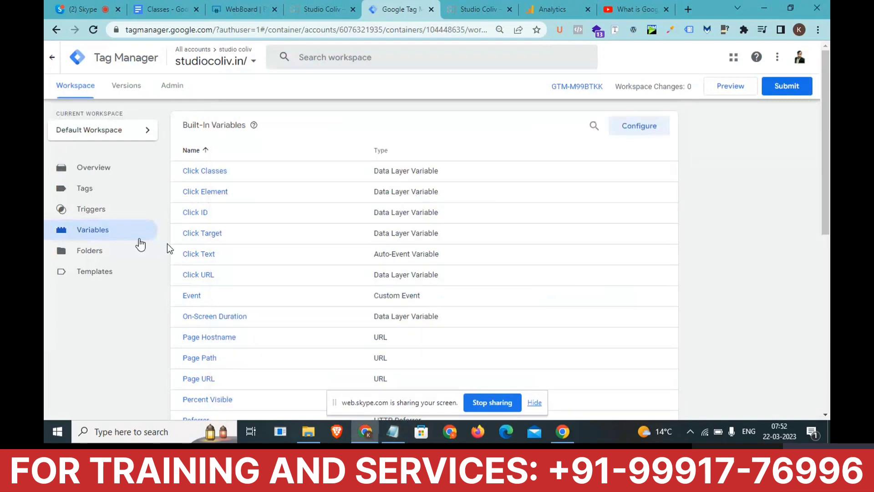
left_click(641, 127)
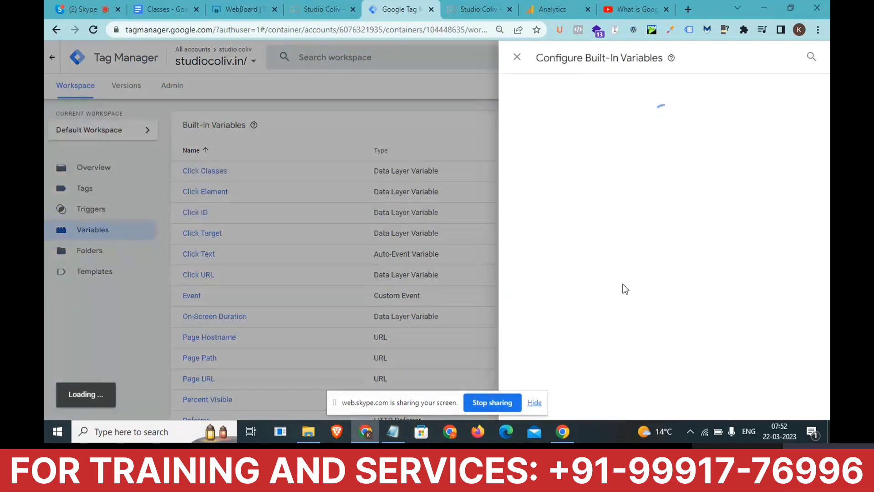
scroll(608, 319, "down", 15)
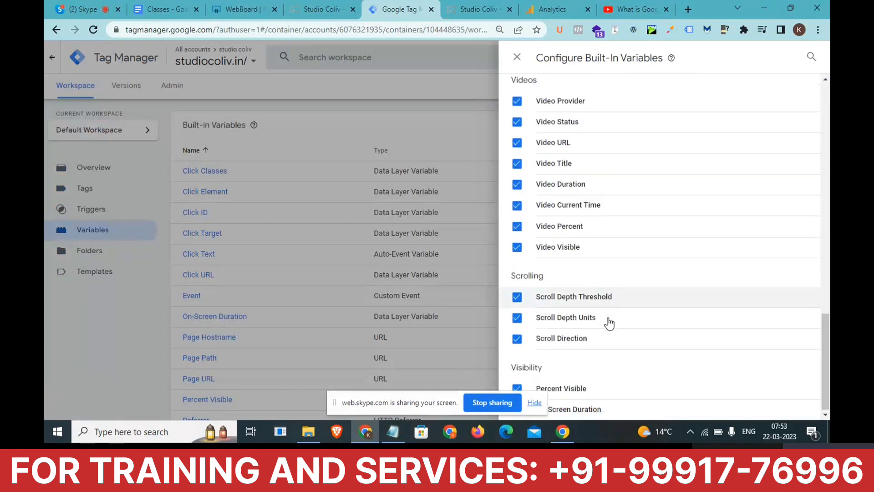
left_click(534, 402)
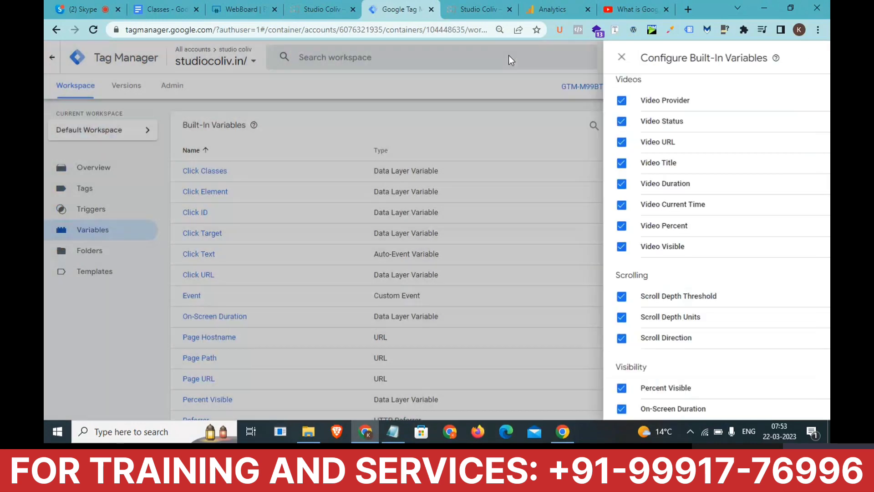
left_click(514, 58)
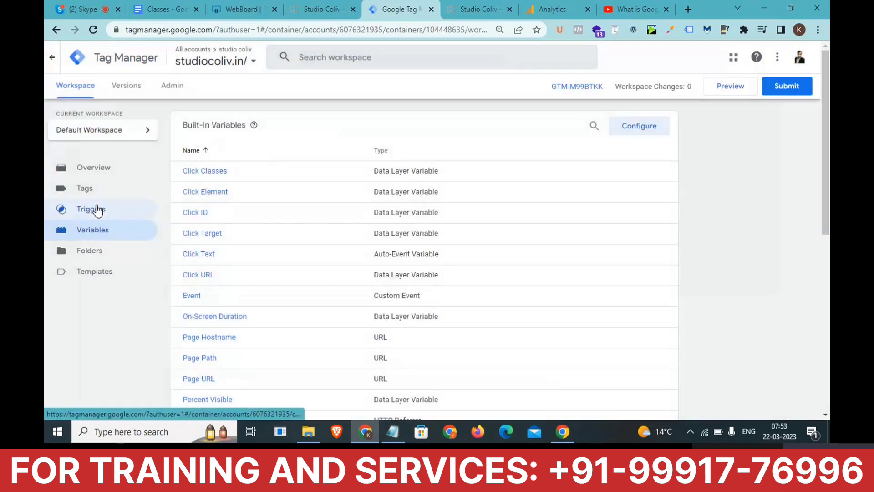
Create a new trigger in the Tag Manager workspace and choose Element Visibility as its type.
left_click(98, 209)
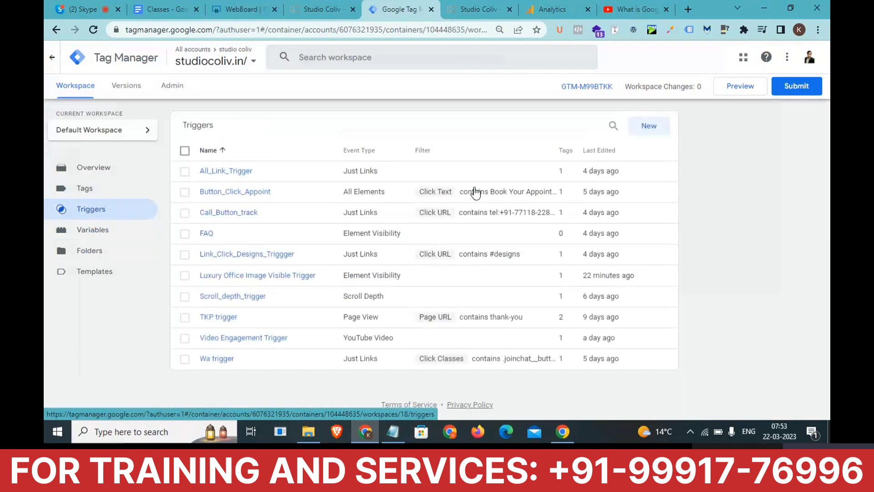
left_click(646, 130)
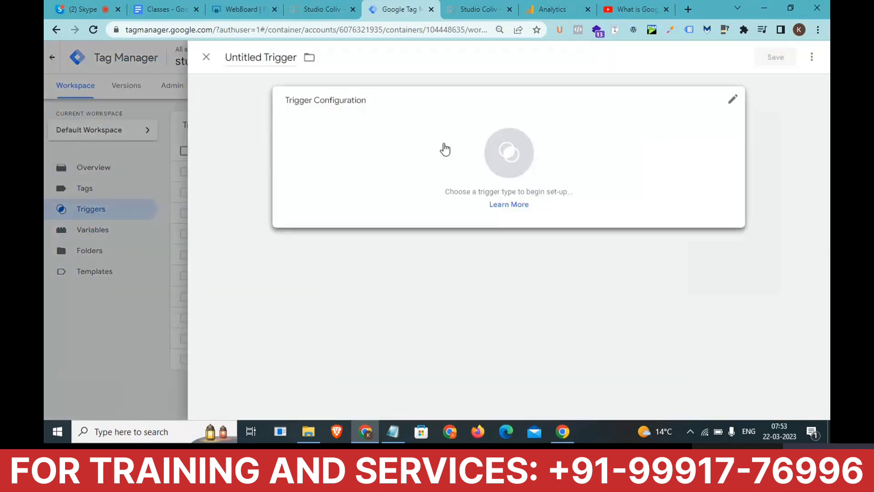
left_click(501, 150)
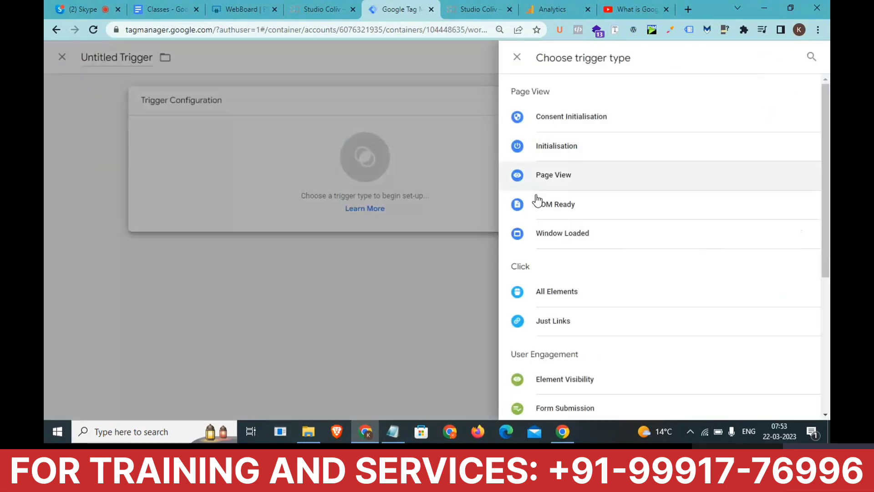
scroll(572, 250, "down", 2)
scroll(572, 245, "down", 1)
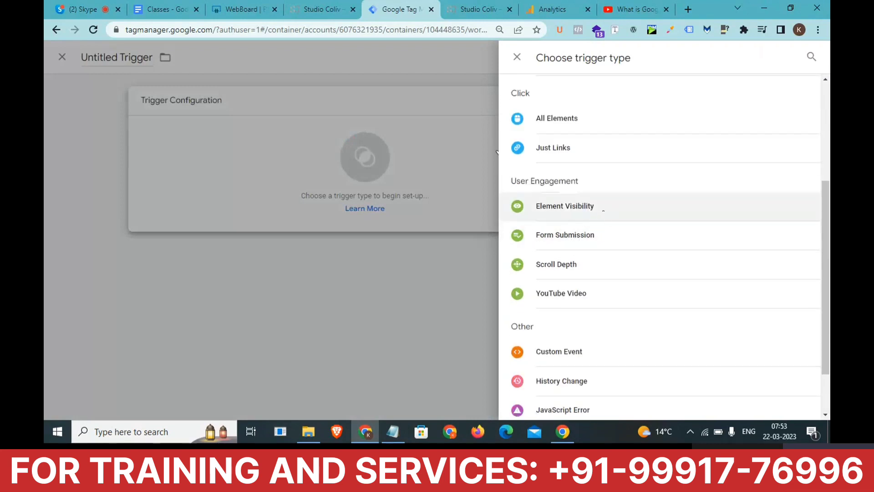
left_click_drag(605, 221, 506, 177)
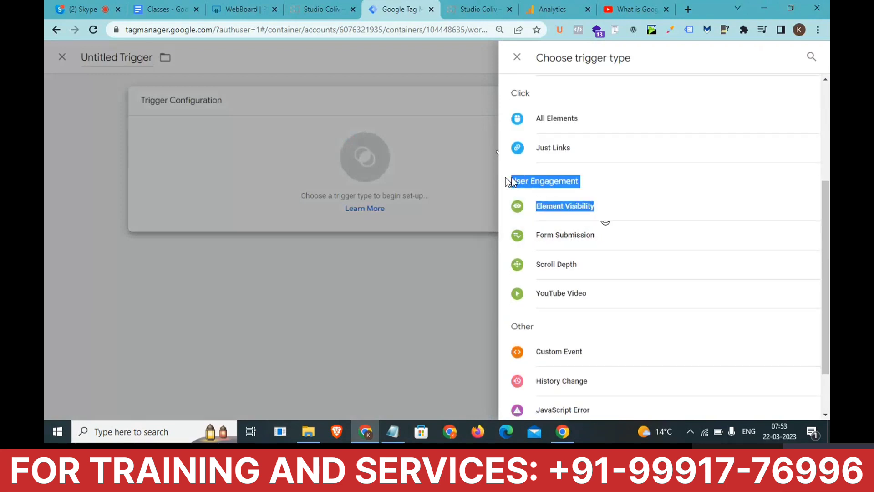
left_click(564, 205)
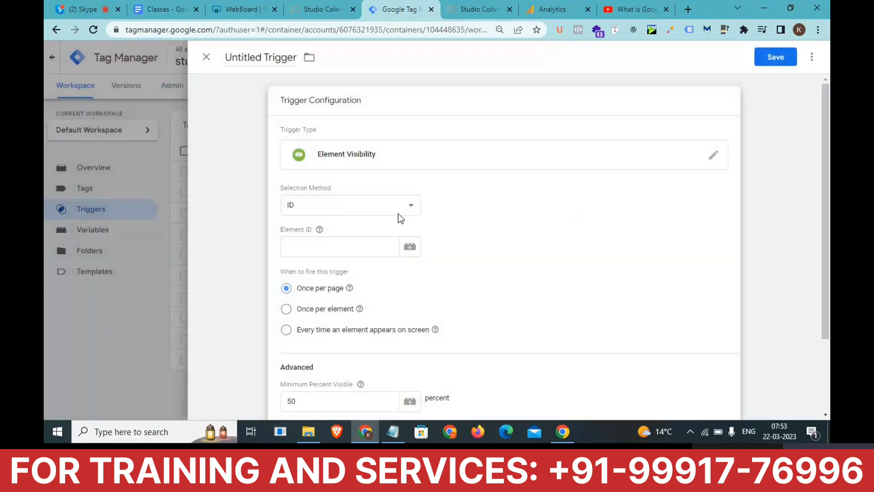
Check the trigger's selection method options and find the CSS Selector Finder for Chrome Devtools among the browser's extensions from the studiocoliv.in page.
left_click(373, 208)
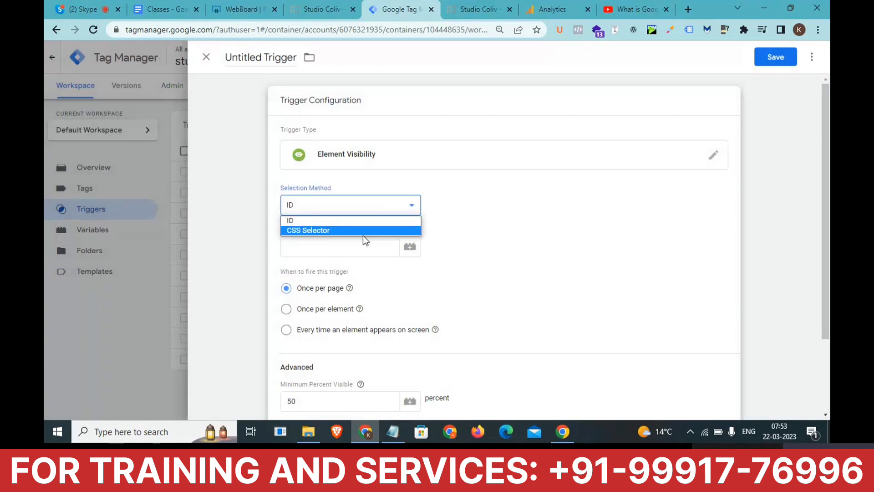
left_click(337, 2)
left_click(337, 4)
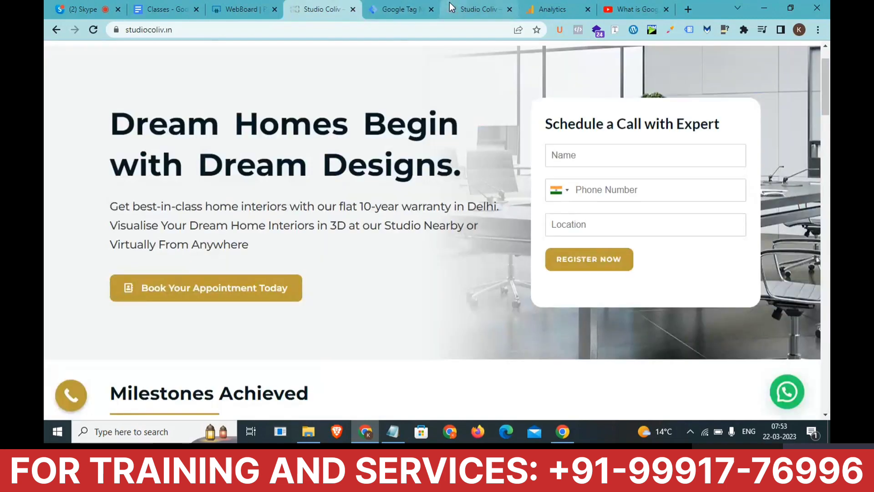
scroll(371, 193, "up", 2)
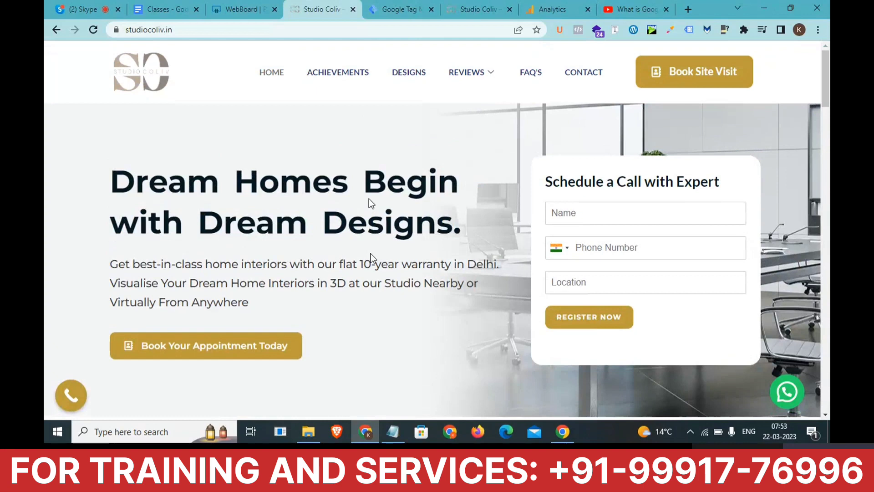
right_click(725, 29)
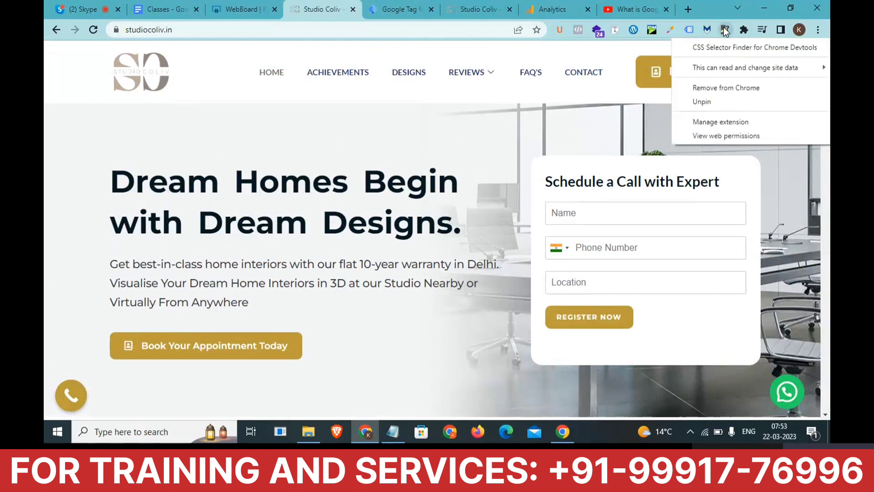
left_click(743, 30)
left_click(744, 30)
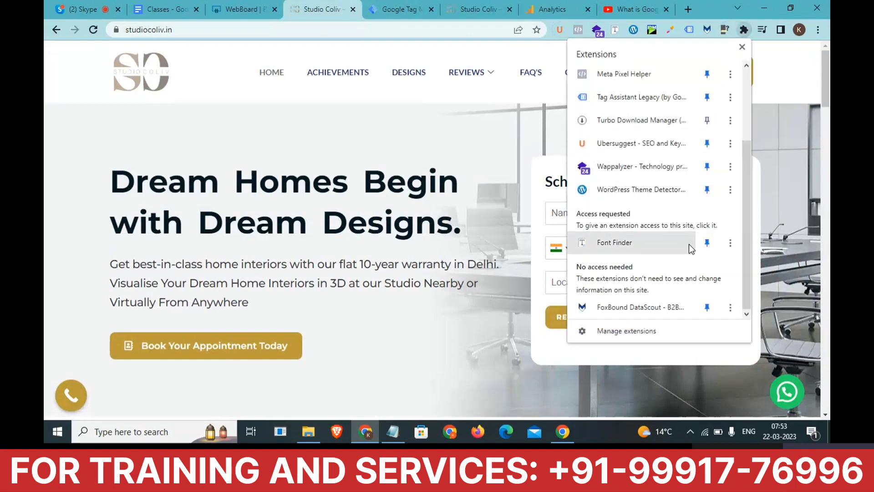
scroll(671, 252, "up", 3)
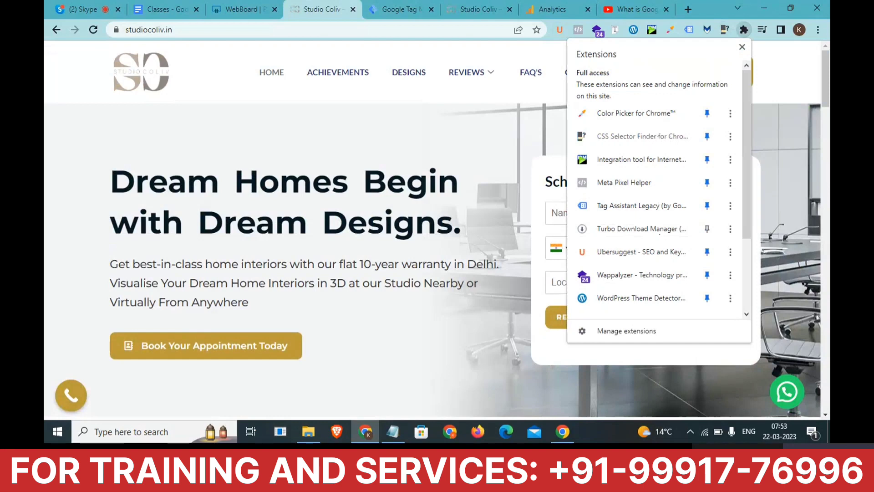
left_click(482, 178)
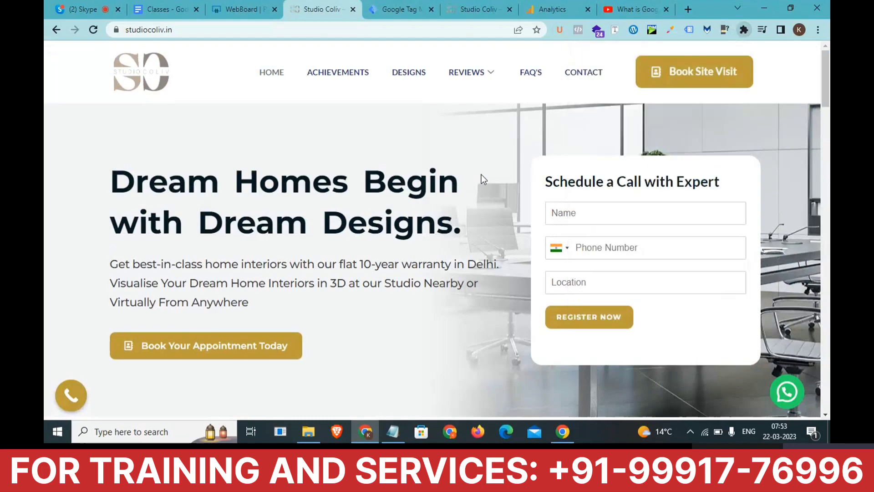
Open the Book Your Appointment Today pop-up on the website, inspect its Name field and show the CSS Selector view in the developer tools.
scroll(483, 177, "down", 1)
scroll(482, 177, "down", 12)
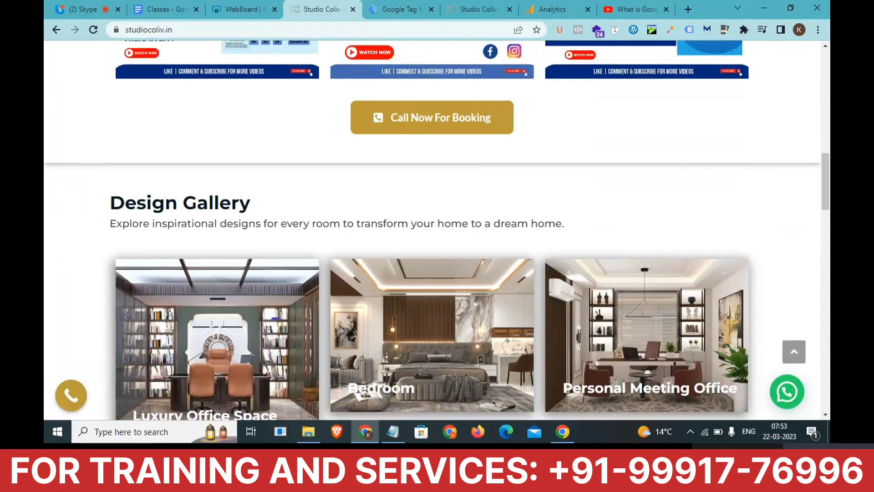
scroll(482, 177, "up", 12)
scroll(255, 228, "down", 2)
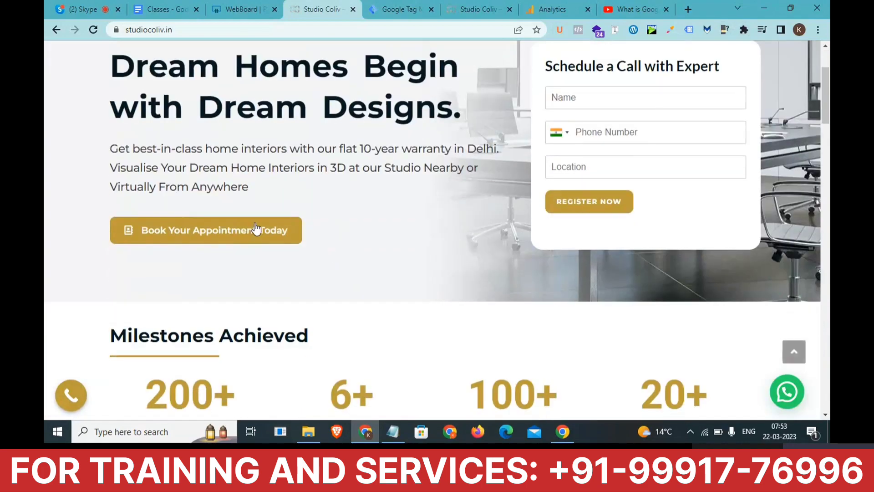
left_click(256, 229)
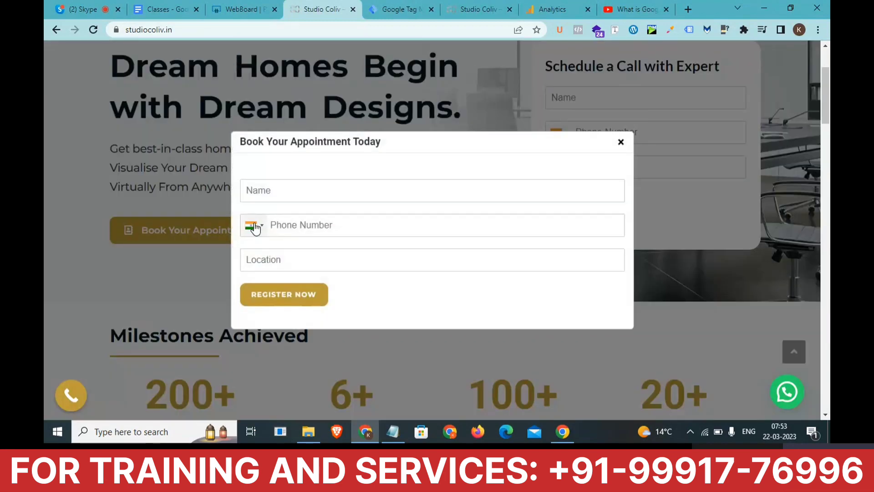
right_click(305, 196)
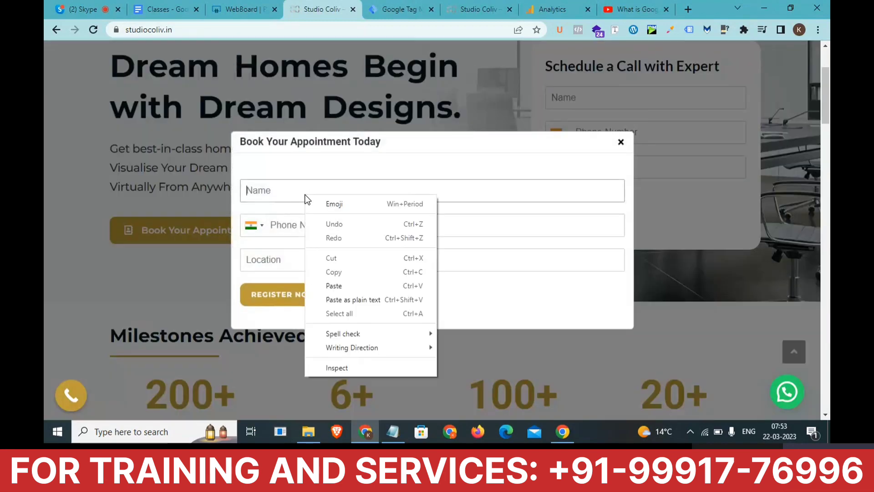
left_click(342, 366)
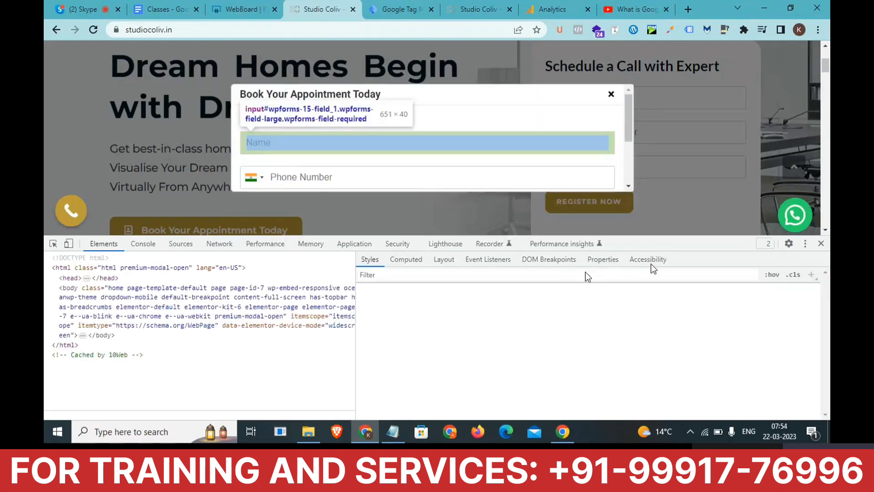
left_click(682, 258)
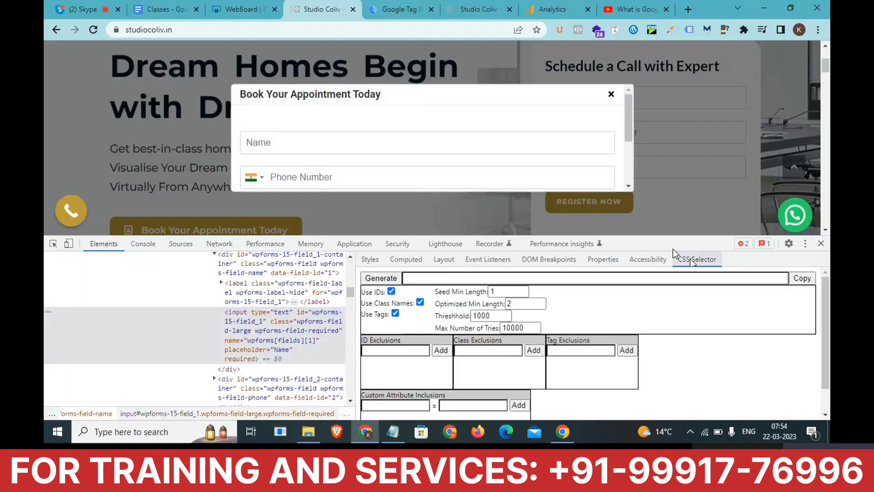
Inspect the pop-up's title and pick the whole modal dialog container to generate its CSS selector.
left_click(54, 244)
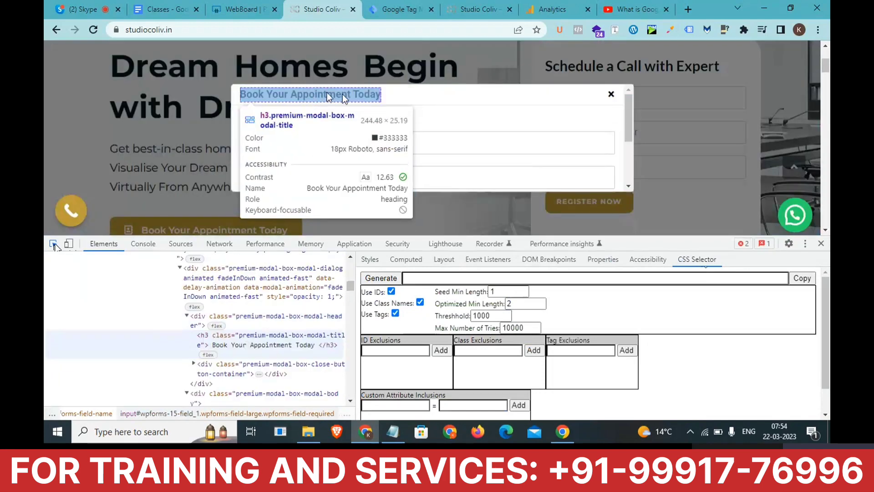
left_click(371, 96)
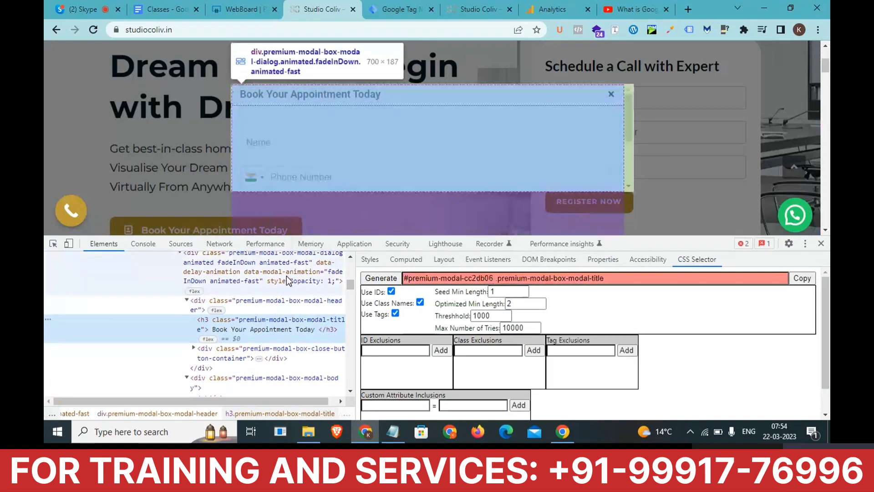
left_click(286, 276)
scroll(382, 148, "down", 2)
scroll(382, 147, "up", 2)
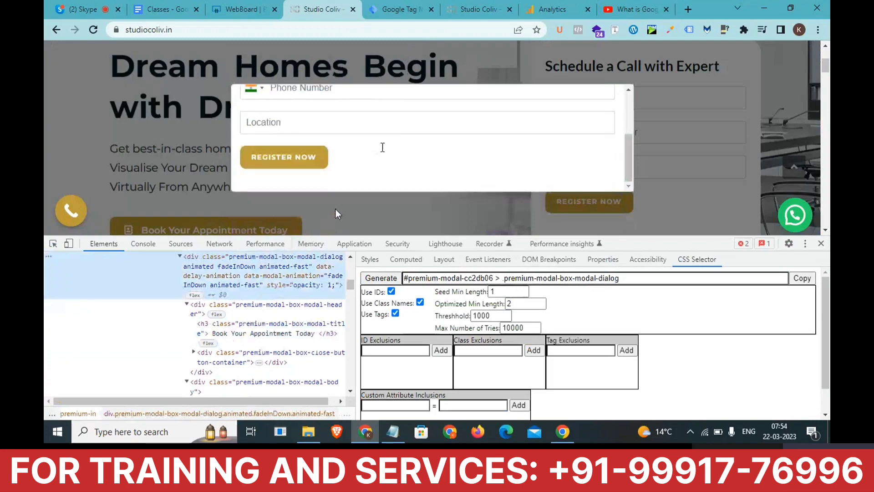
left_click(59, 241)
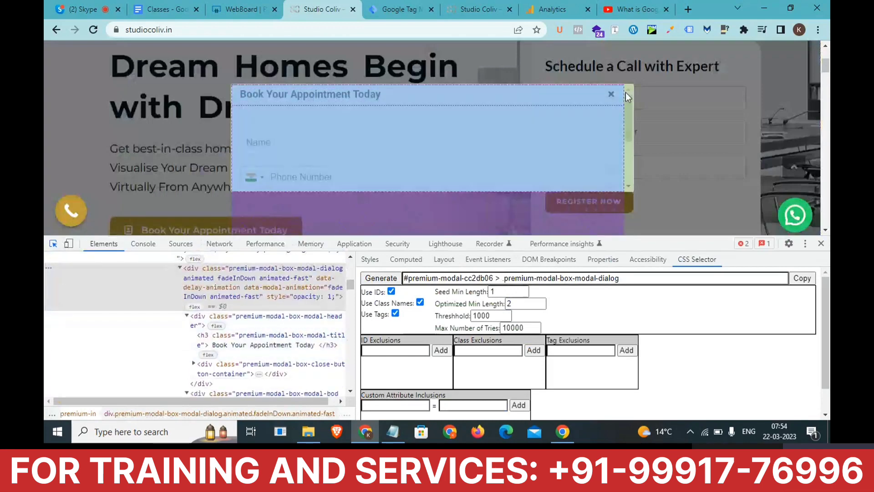
left_click(626, 92)
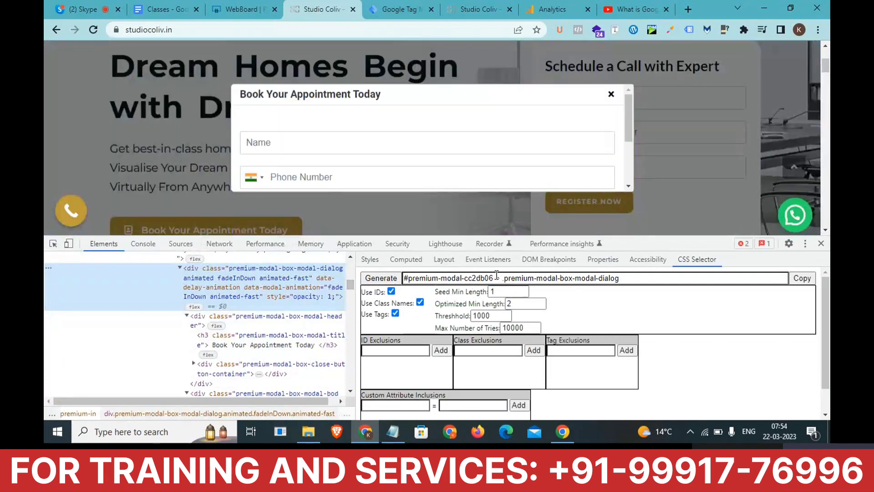
Review the ID part of the generated selector and add the lines "# >> ID" and ". >> Class" to the Notepad notes.
left_click_drag(499, 277, 434, 294)
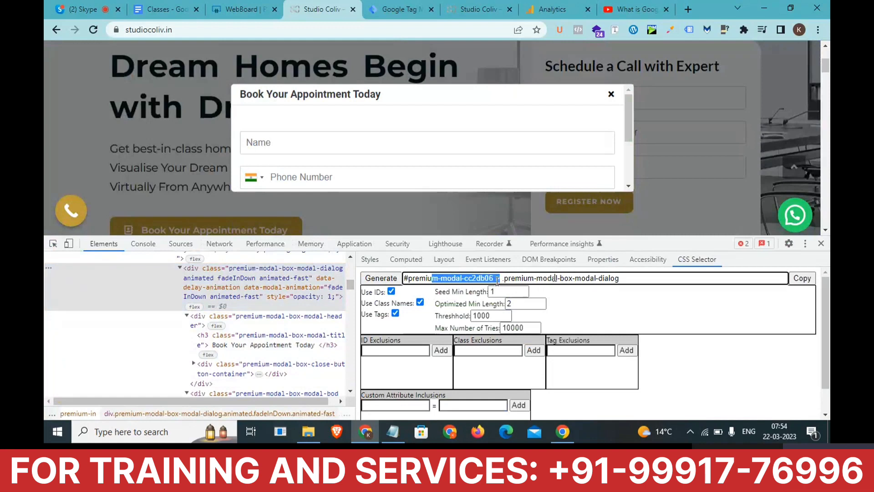
left_click(409, 280)
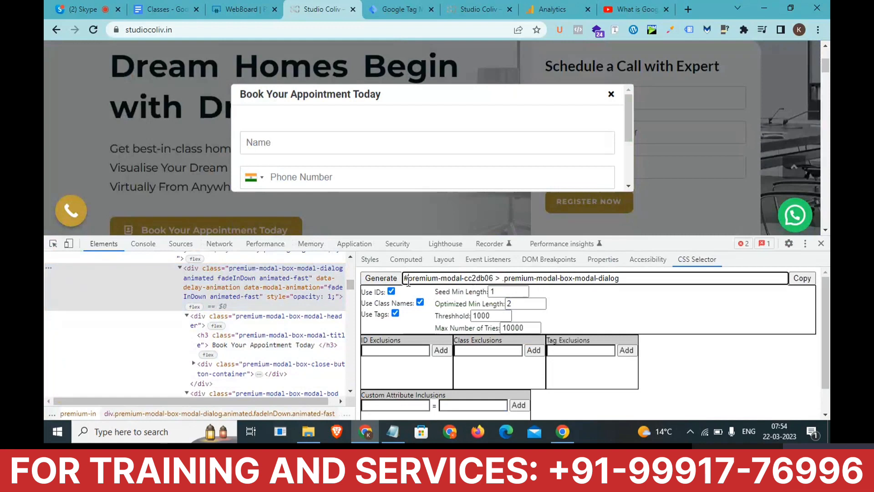
left_click(395, 437)
left_click(563, 277)
key("Return")
key("Return")
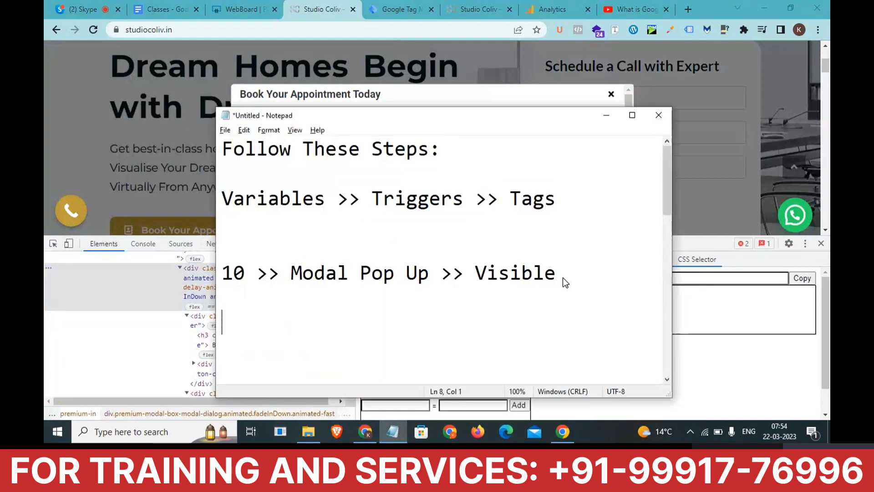
type("# >> II")
key("BackSpace")
type("D")
key("Return")
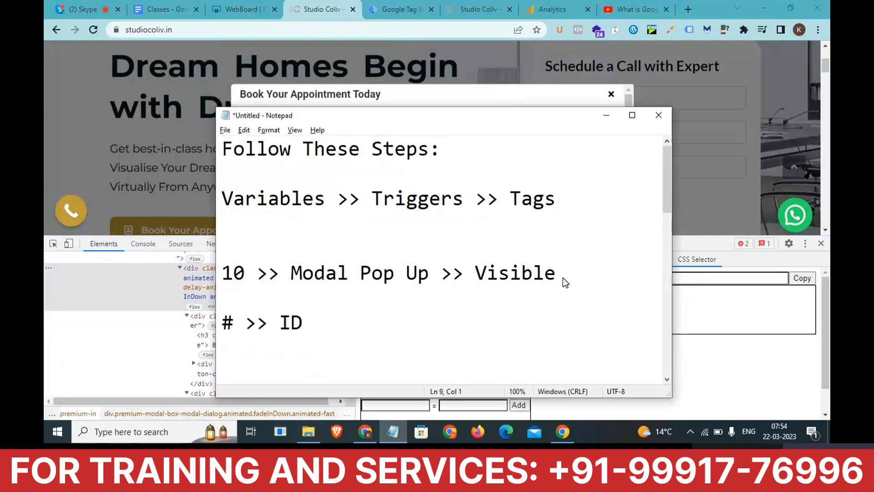
type(". >> Class")
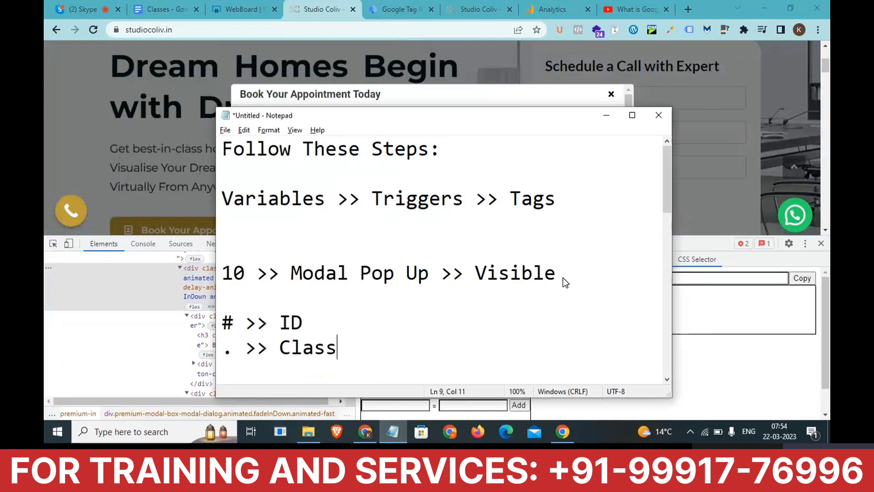
Copy the class part ".premium-modal-box-modal-dialog" from the generated CSS selector in the developer tools.
key("alt+Tab")
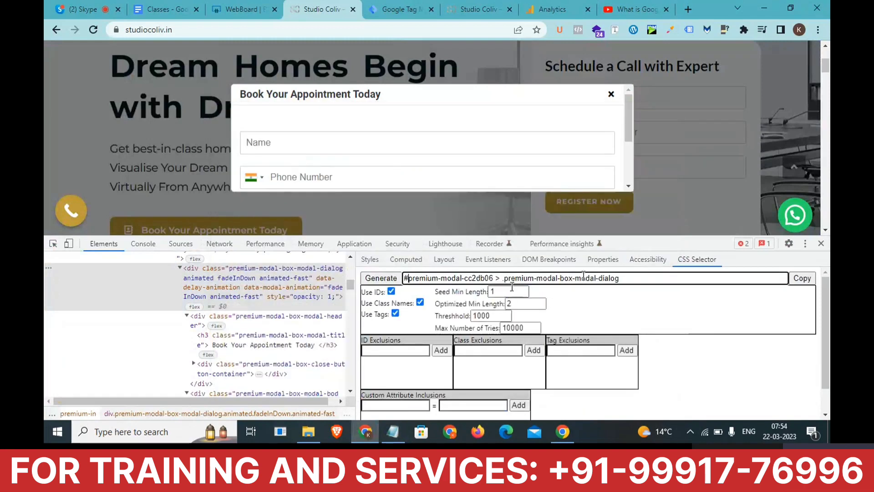
left_click_drag(501, 278, 387, 279)
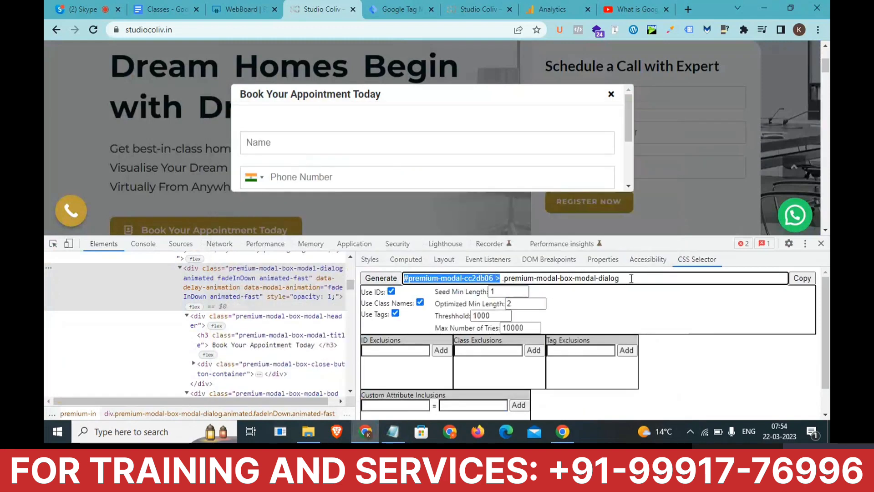
left_click_drag(631, 279, 505, 286)
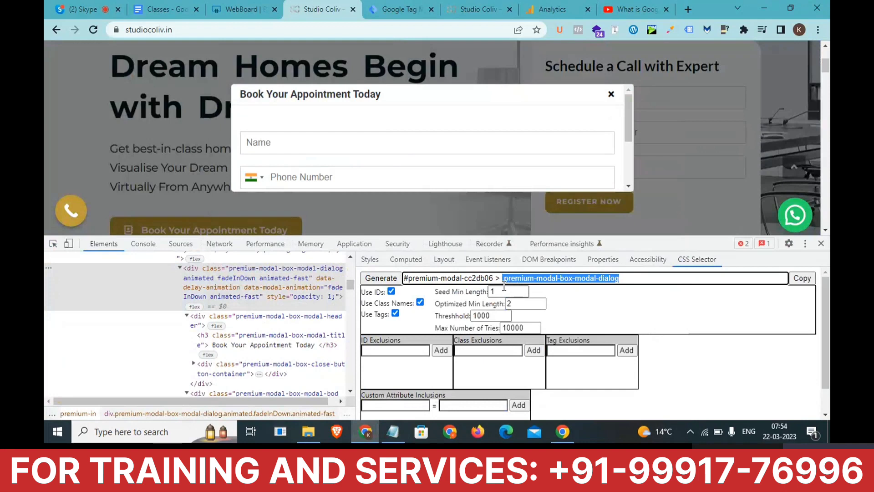
key("ctrl+c")
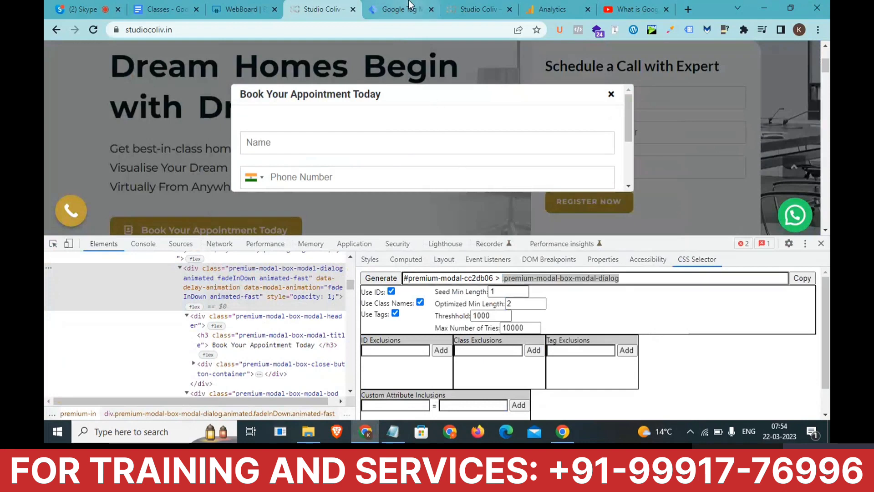
In Google Tag Manager, set the trigger to CSS Selector with ".premium-modal-box-modal-dialog", firing every time an element appears on screen.
left_click(396, 9)
left_click(321, 203)
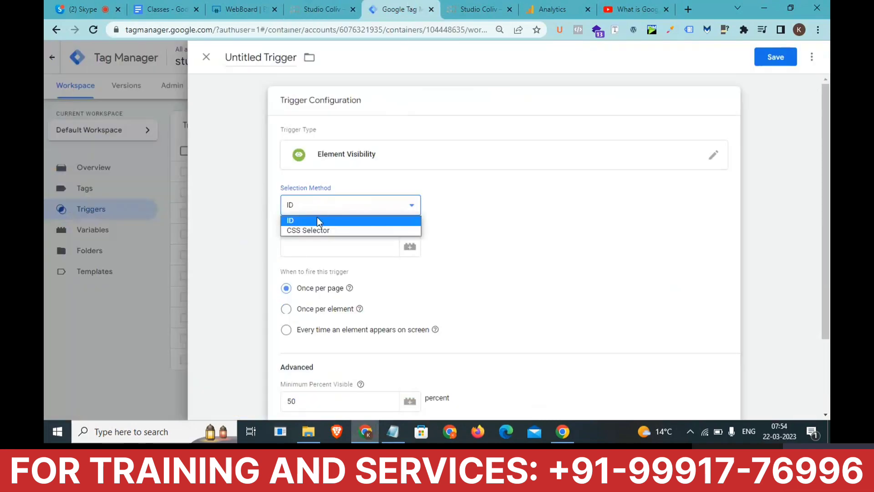
left_click(312, 229)
left_click(307, 248)
key("ctrl+v")
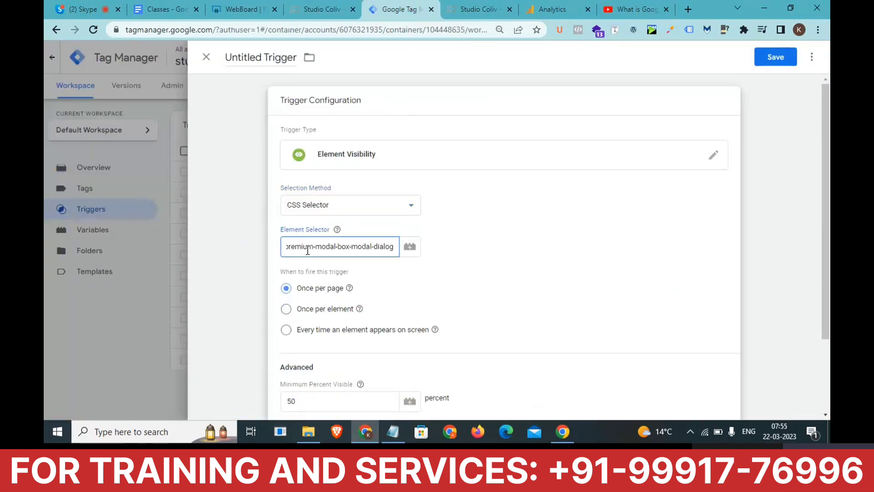
left_click(313, 331)
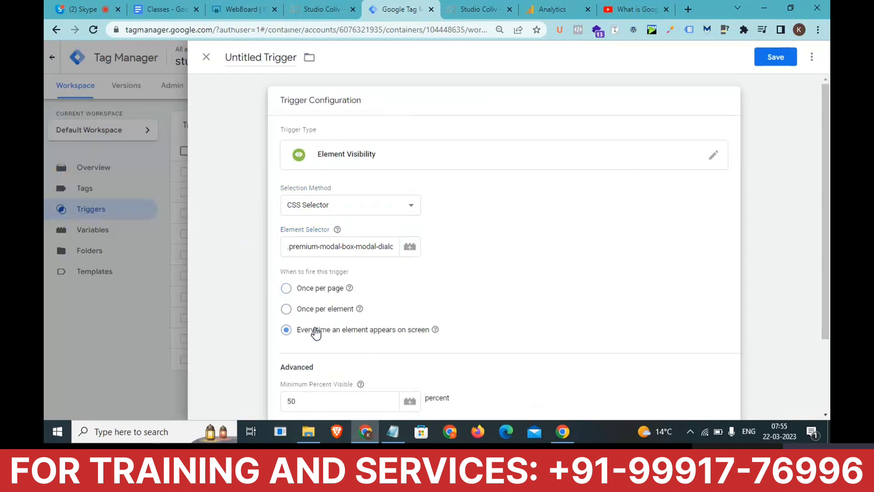
Close the developer tools and pop-up on the website, test the appointment button below the design gallery, and return to the Tag Manager trigger.
left_click(321, 7)
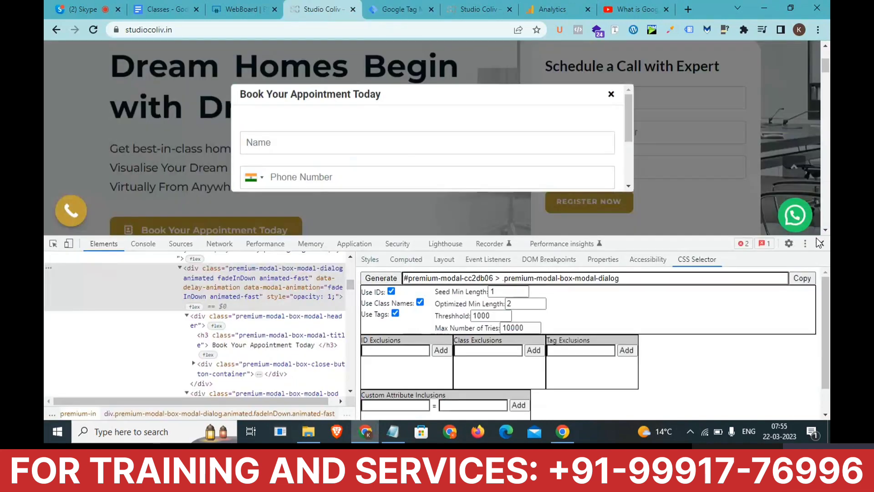
left_click(819, 242)
left_click(621, 144)
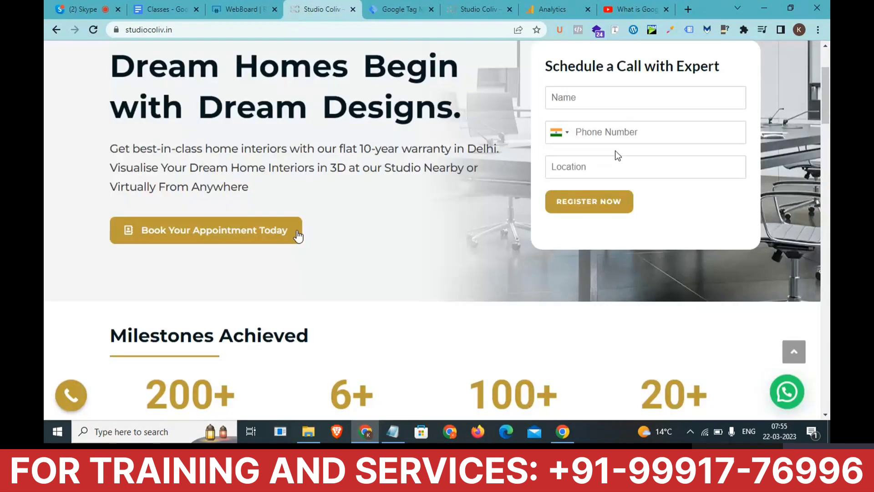
scroll(324, 256, "down", 18)
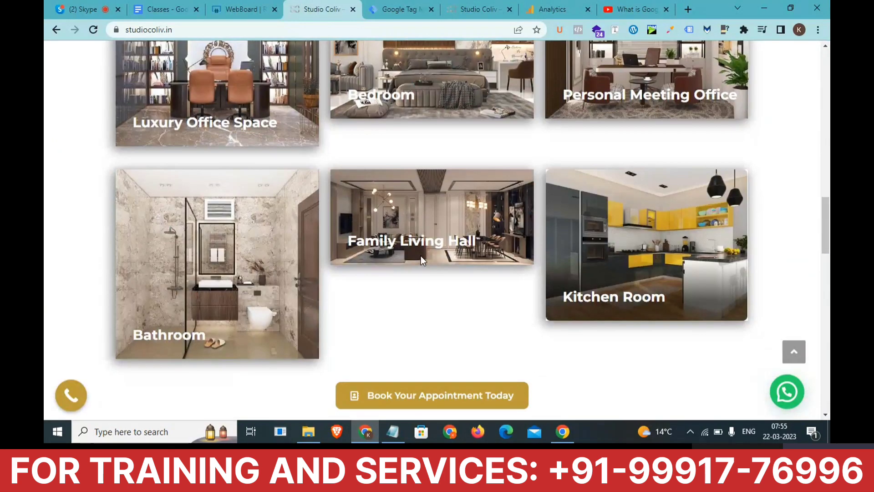
scroll(421, 255, "down", 5)
left_click(468, 178)
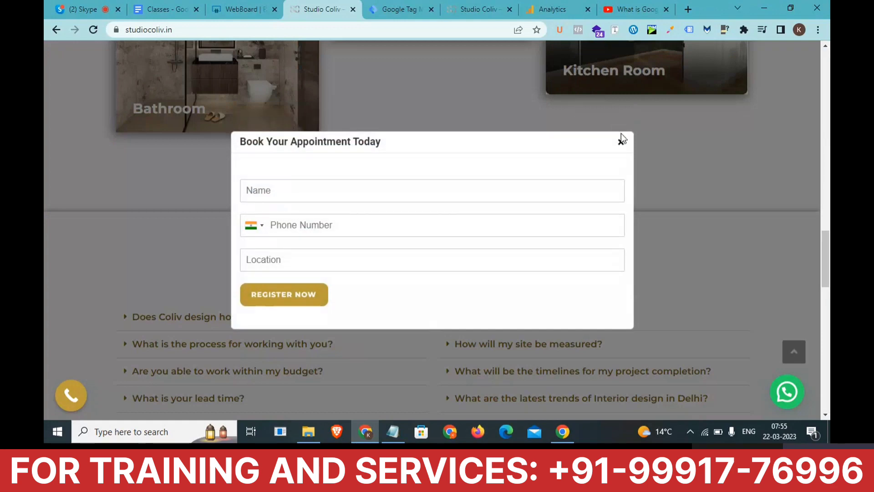
left_click(620, 142)
left_click(422, 6)
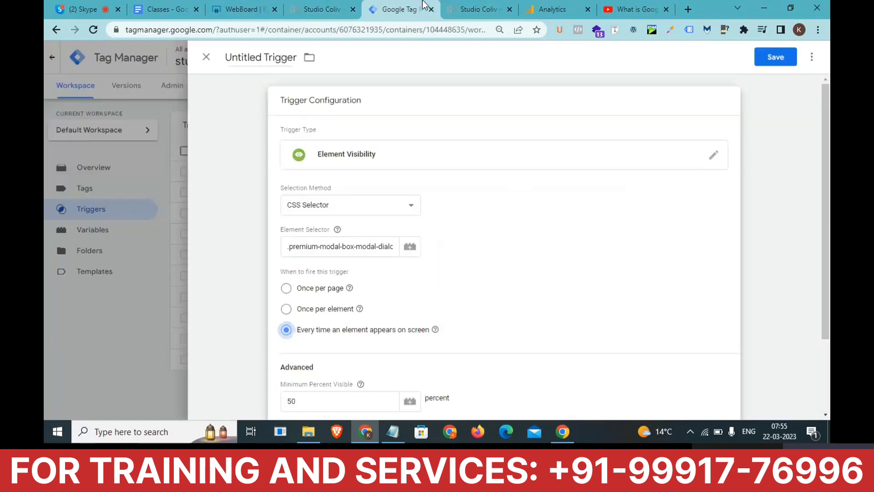
Set the element visibility trigger's minimum percent visible to 100 percent.
scroll(414, 211, "down", 3)
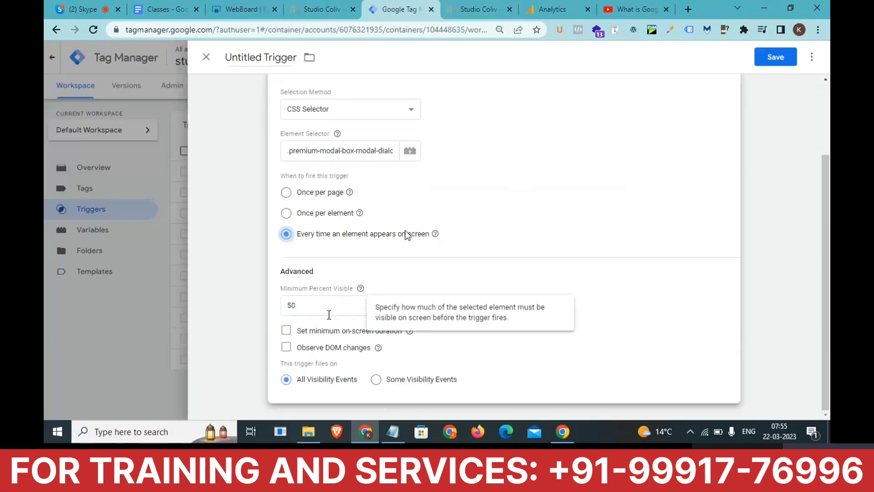
left_click(264, 311)
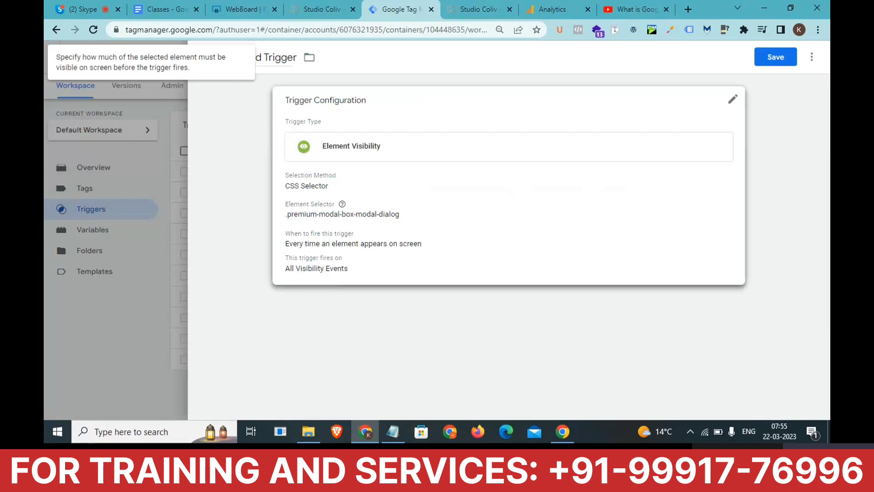
left_click(392, 255)
double_click(292, 402)
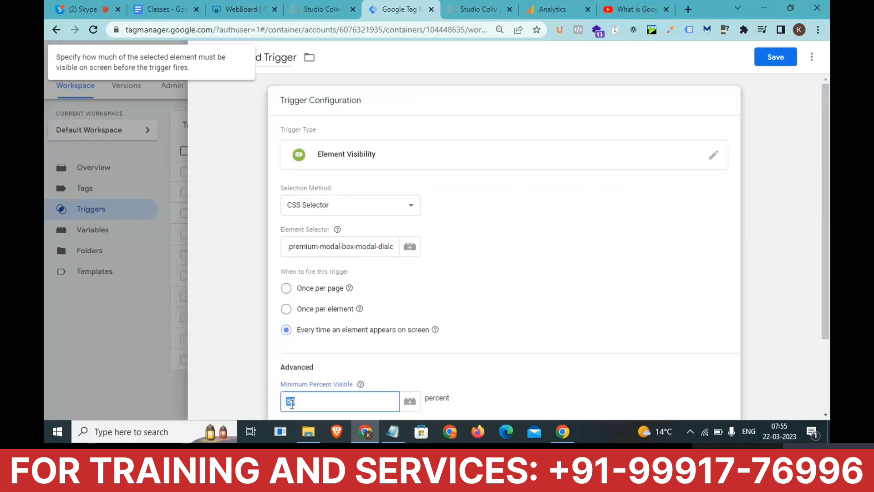
type("100")
Name the trigger "mdal Pop Up Visible" and save it.
double_click(279, 59)
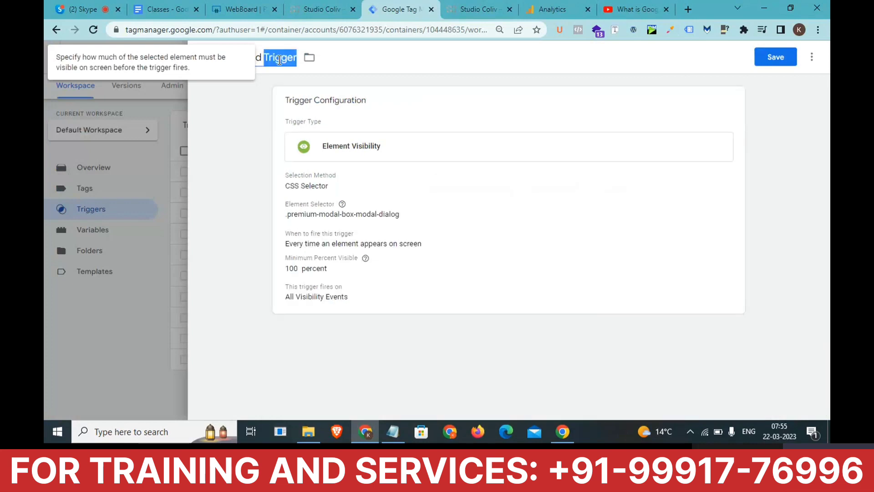
key("ctrl+a")
key("BackSpace")
type("Pop")
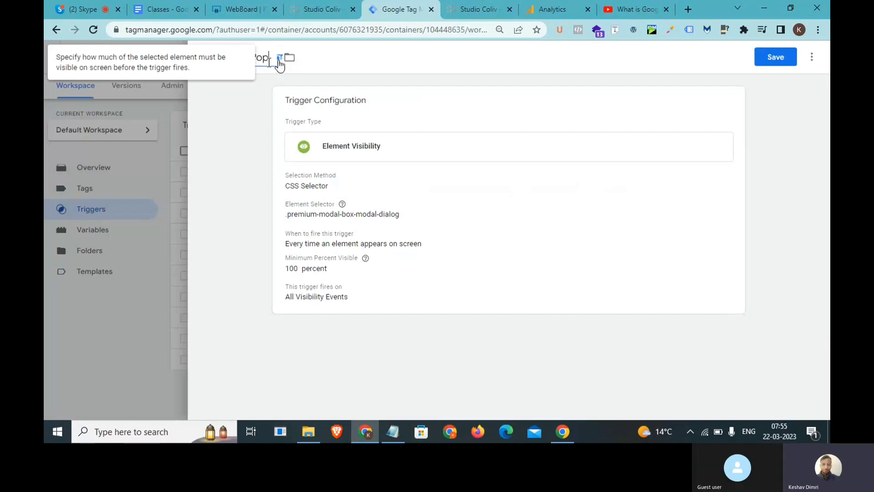
type("-Up Visiblen")
key("BackSpace")
left_click(783, 64)
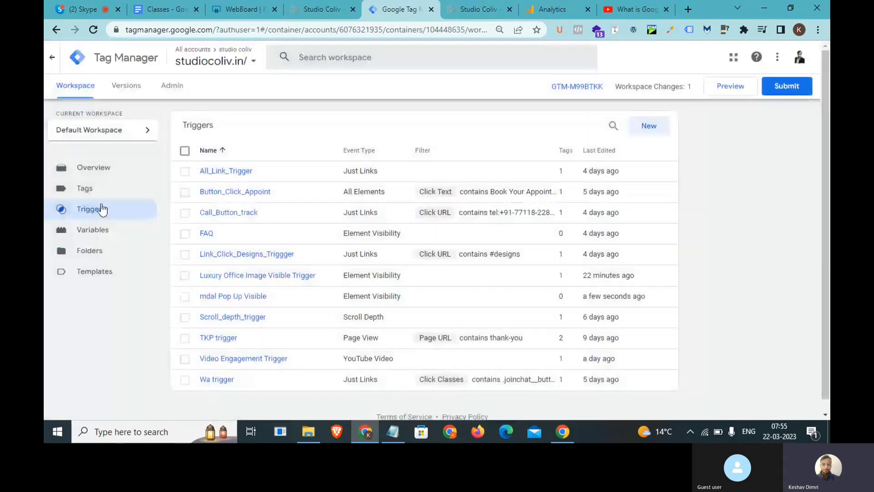
Create a new tag of type Google Analytics: GA4 Event.
left_click(85, 188)
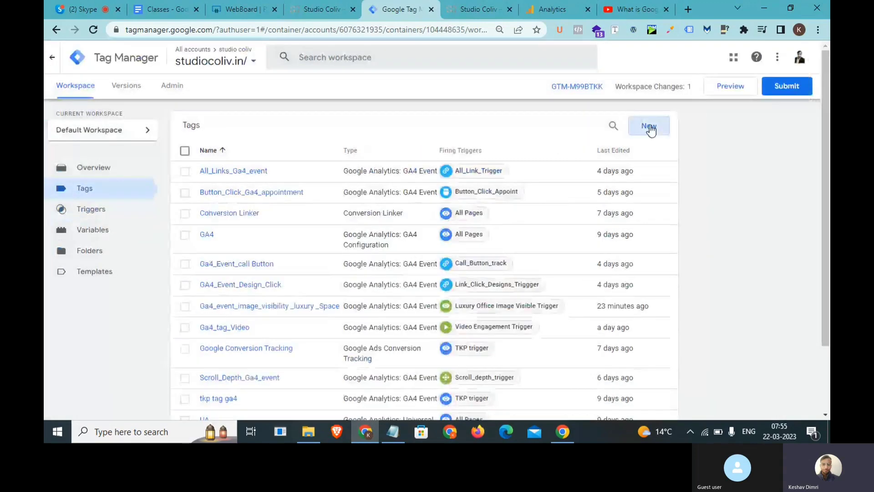
left_click(649, 127)
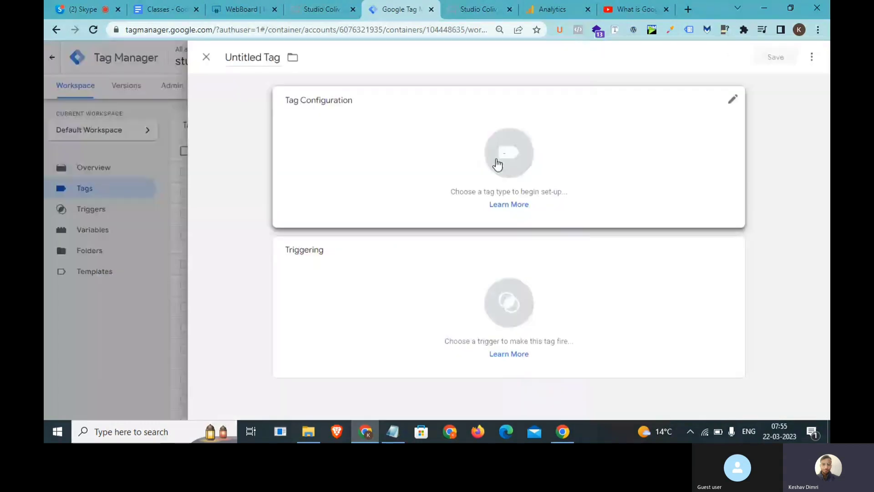
left_click(498, 164)
left_click(556, 203)
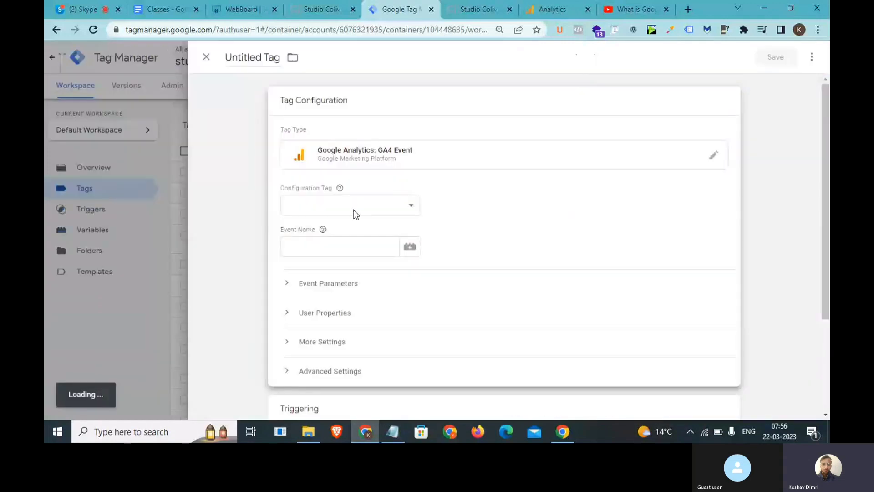
Use GA4 as the configuration tag, enter the event name "Modal Pop UP Visible", and expand the event parameters.
left_click(355, 209)
left_click(463, 214)
left_click(410, 208)
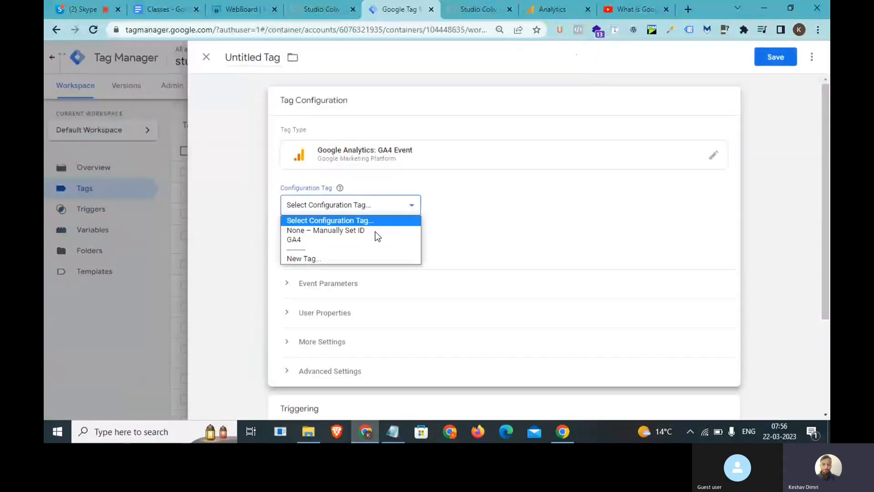
left_click(321, 239)
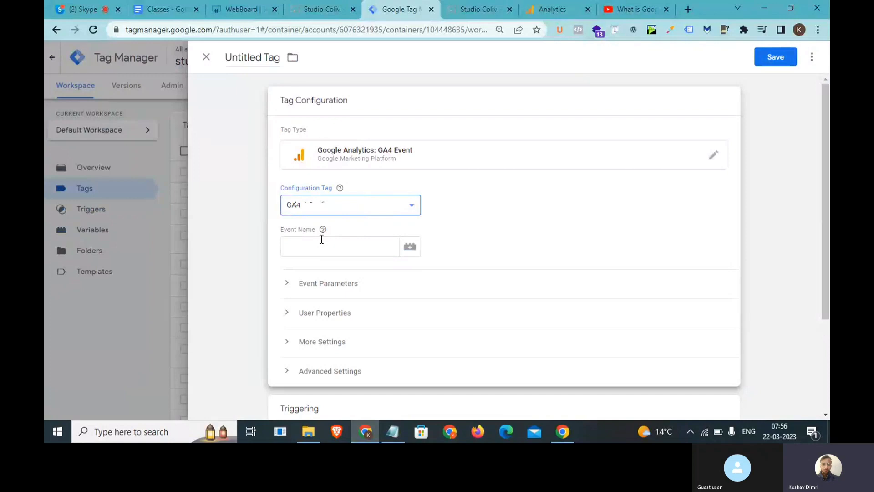
left_click(321, 239)
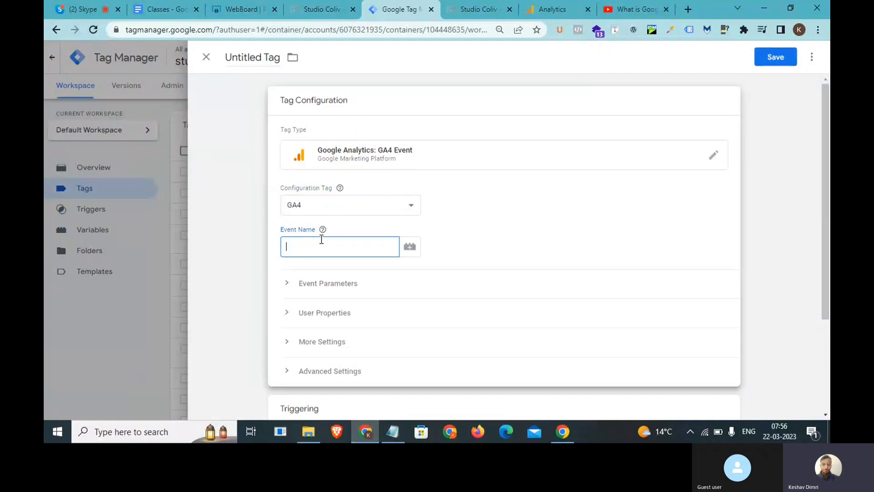
type("odal Pop UP Visible")
left_click(288, 286)
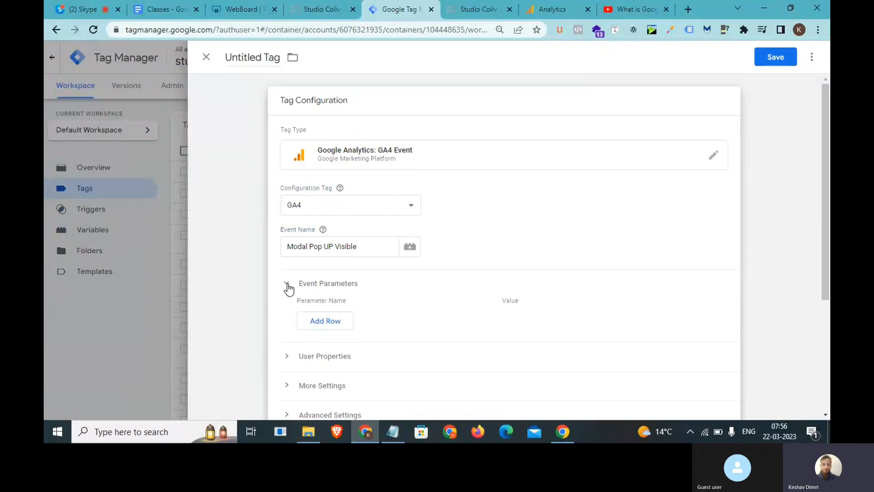
On the Studio Coliv website, test the hero and design gallery appointment buttons, closing each pop-up, and return to the Tag Manager tag.
left_click(323, 8)
scroll(268, 233, "up", 10)
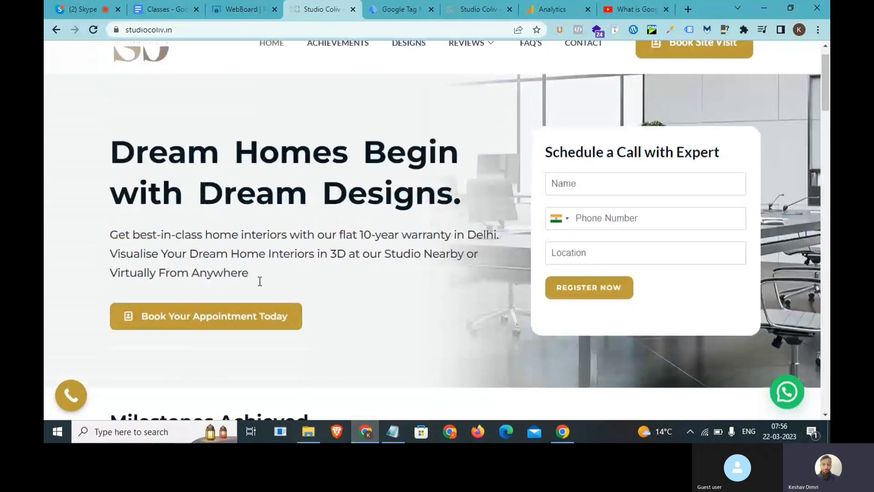
scroll(257, 287, "down", 1)
left_click(249, 296)
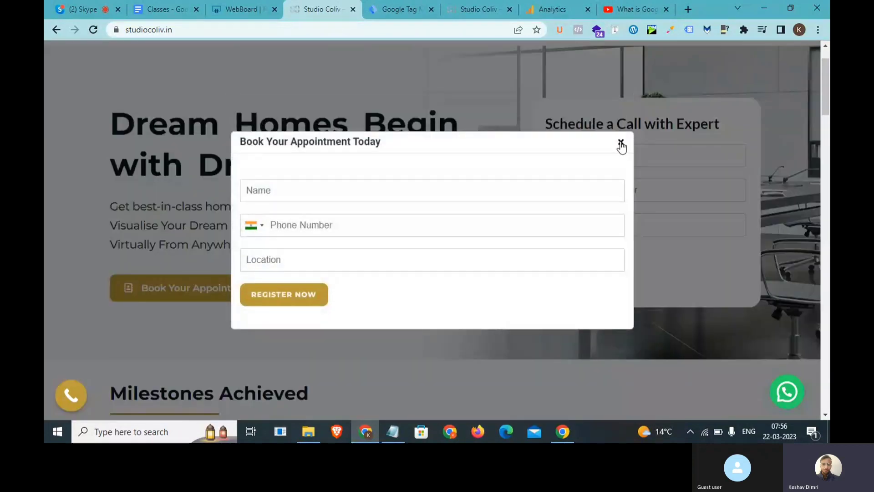
left_click(621, 144)
scroll(524, 215, "down", 15)
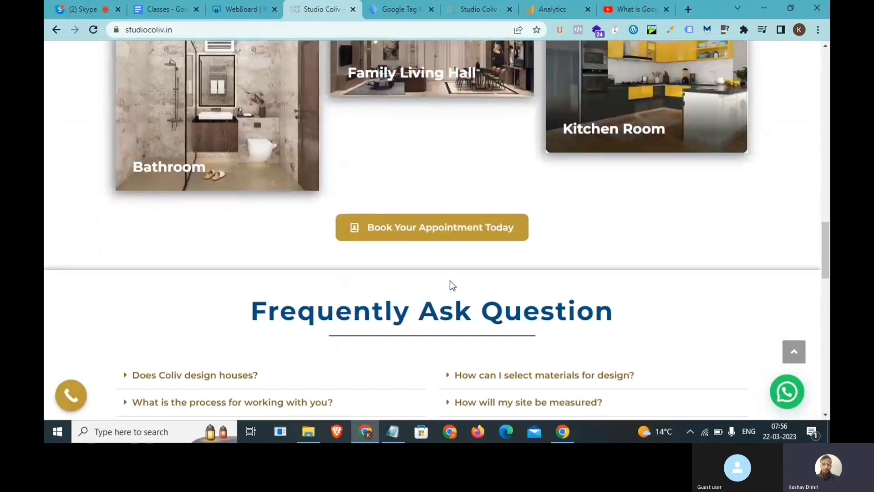
left_click(431, 228)
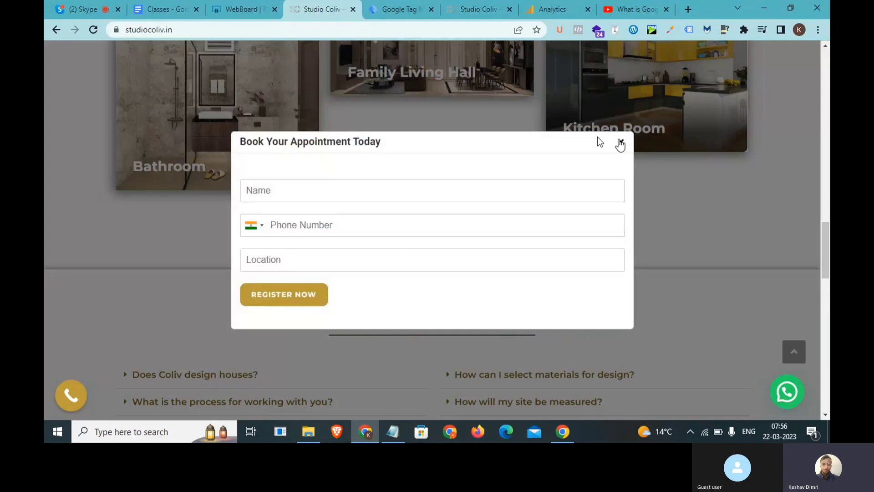
left_click(620, 144)
scroll(501, 136, "up", 1)
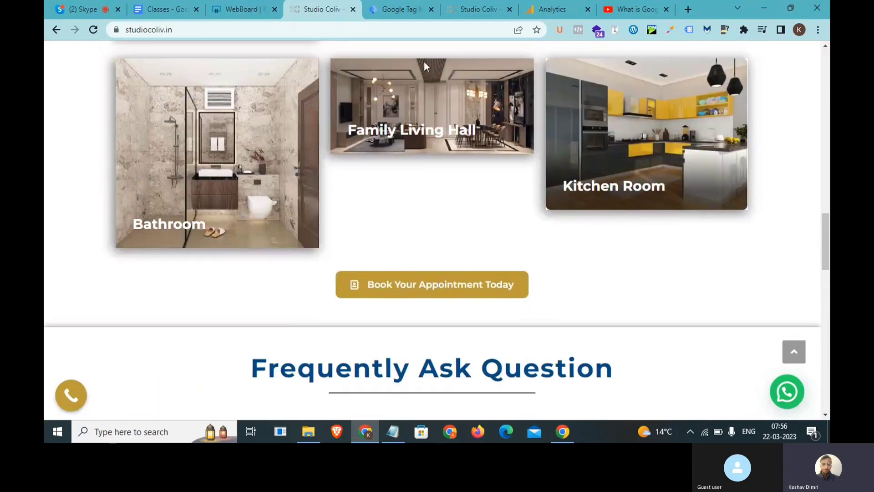
left_click(406, 9)
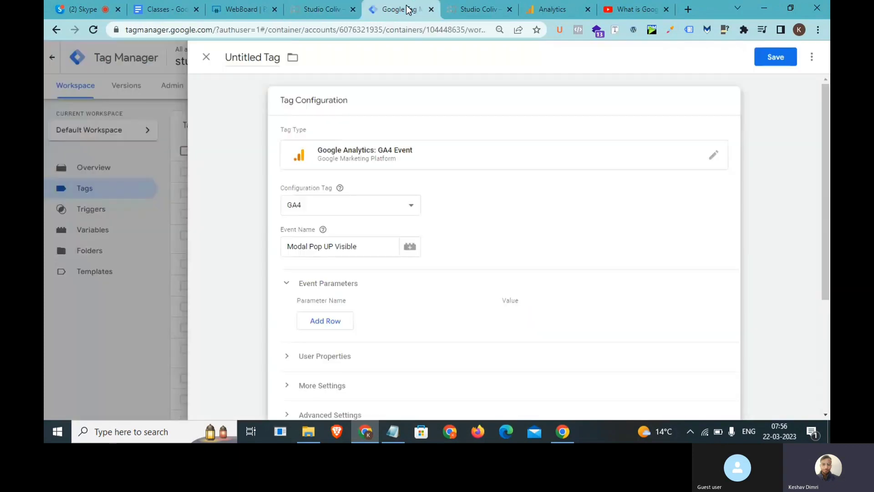
Recheck the website's gallery and hero appointment buttons by opening their pop-ups, leaving the hero one open, and return to Tag Manager.
left_click(338, 9)
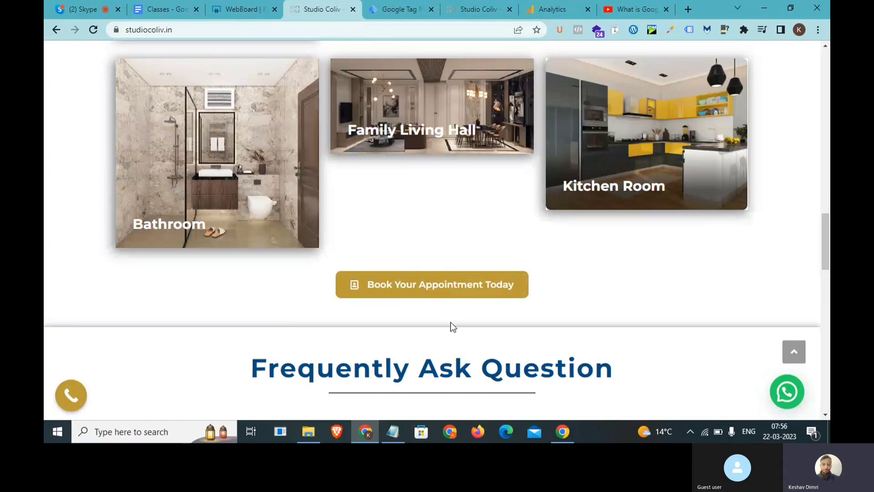
left_click(451, 291)
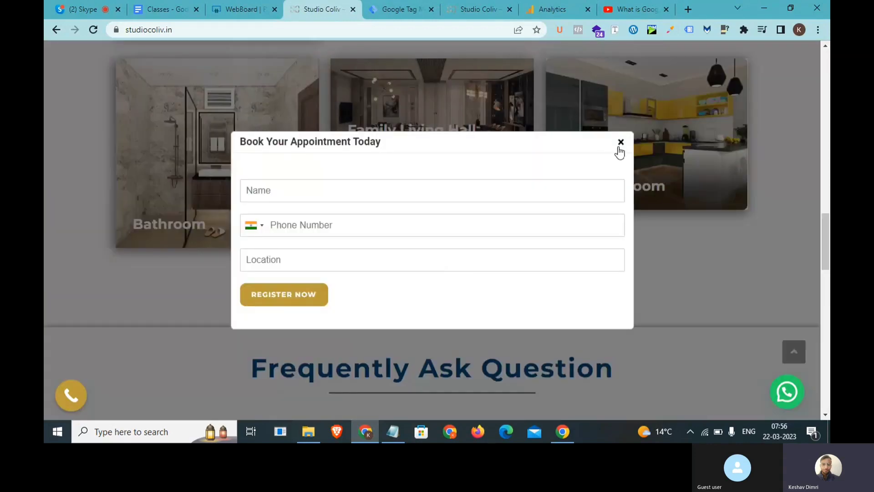
left_click(621, 143)
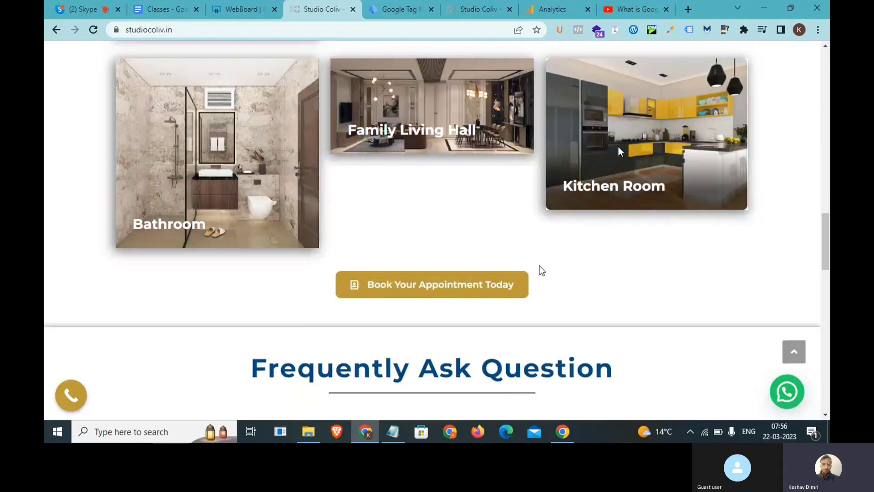
scroll(539, 266, "up", 7)
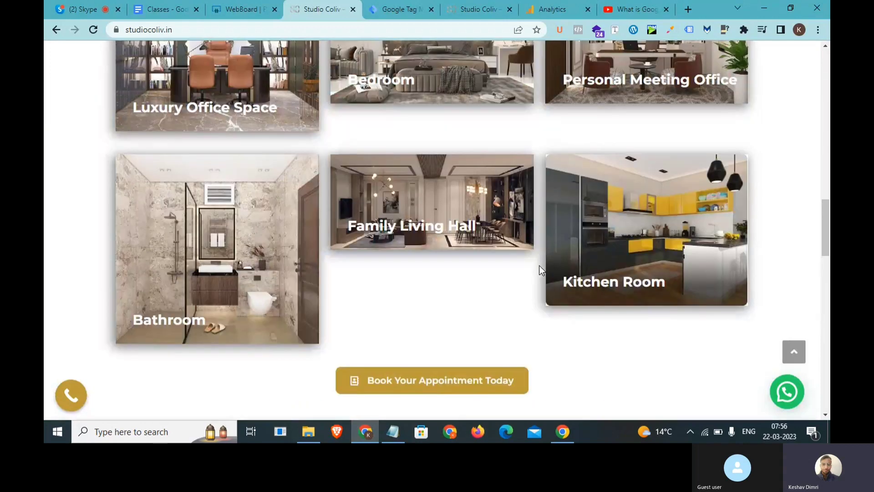
scroll(539, 266, "up", 6)
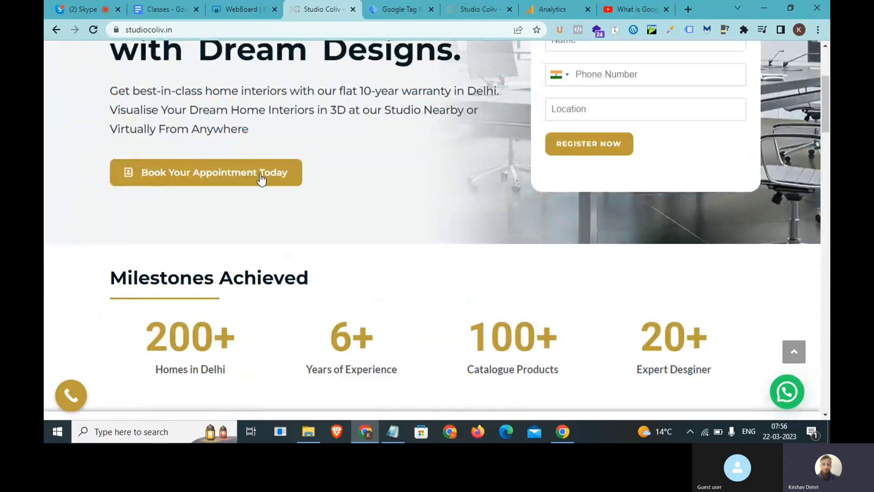
left_click(165, 180)
left_click(400, 9)
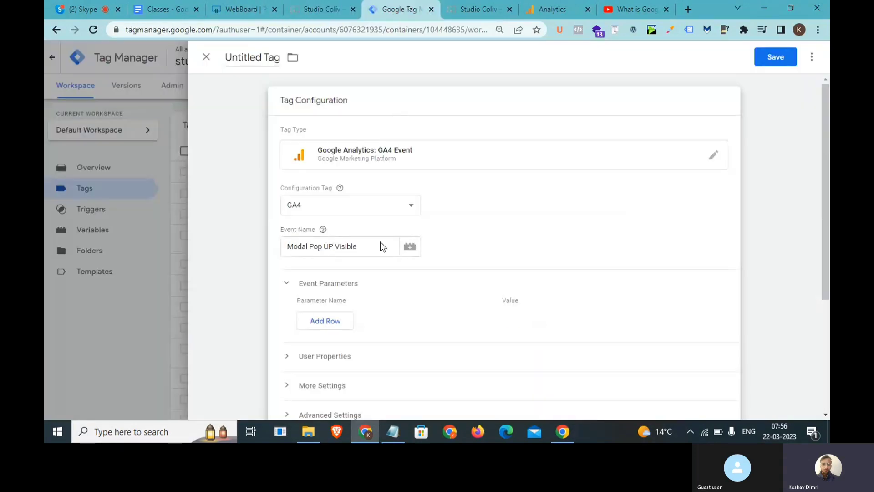
Add an event parameter named "Click Text" with the variable {{Click Text}} as its value.
left_click(325, 321)
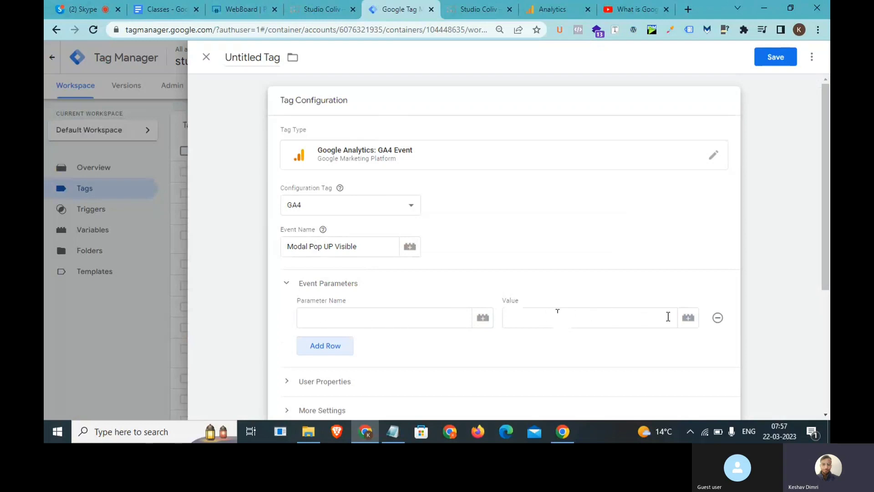
left_click(691, 321)
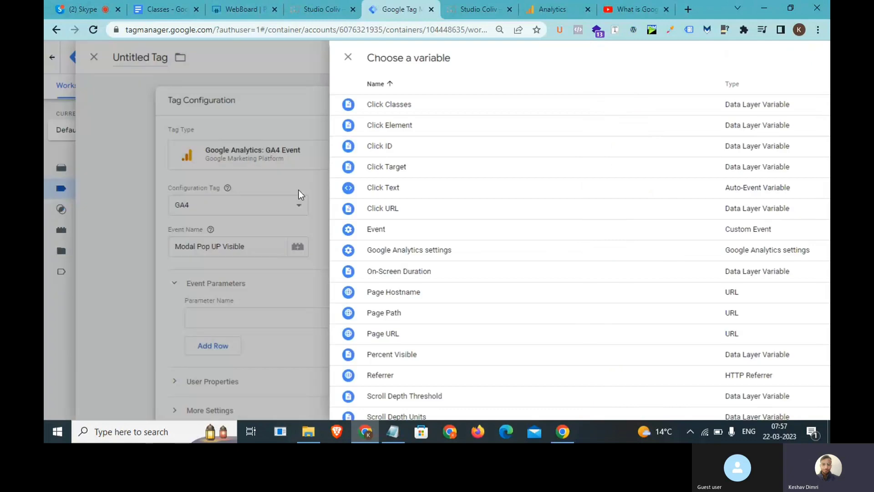
left_click(299, 190)
left_click(323, 319)
type("q")
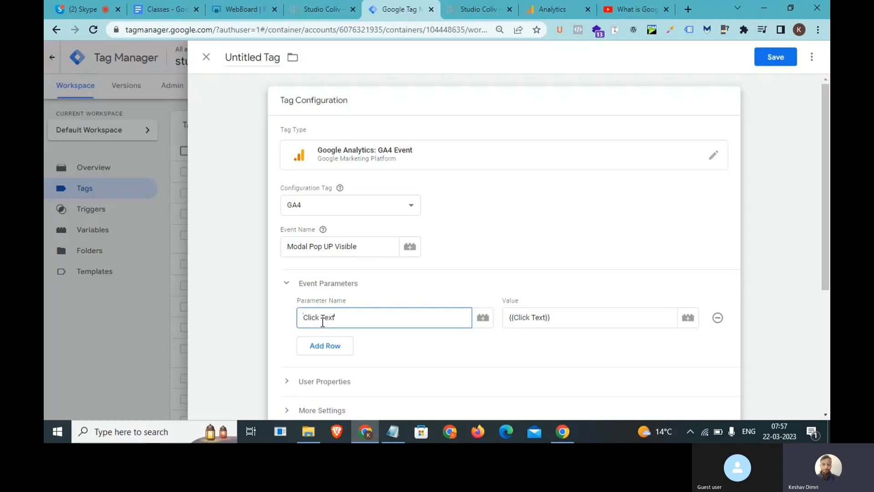
Close the website's appointment pop-up, compare the text of the hero and gallery appointment buttons, and return to the Tag Manager tag.
left_click(319, 8)
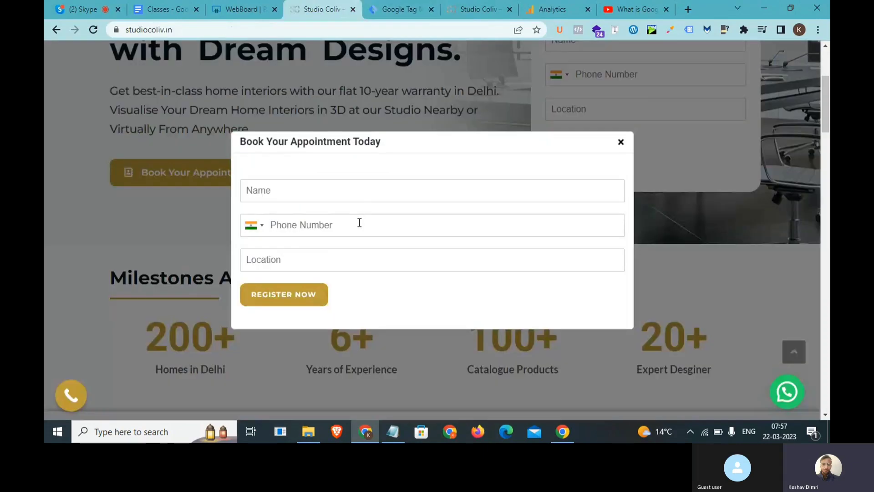
left_click(620, 142)
scroll(215, 220, "down", 8)
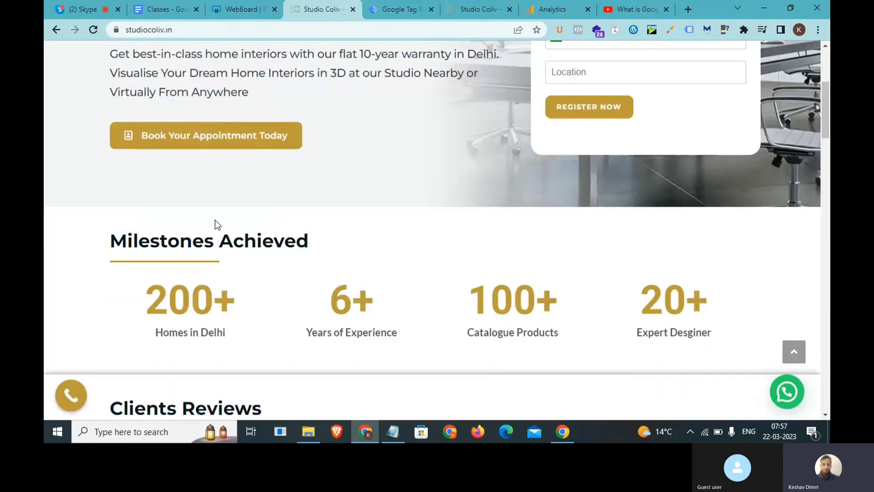
scroll(425, 261, "down", 10)
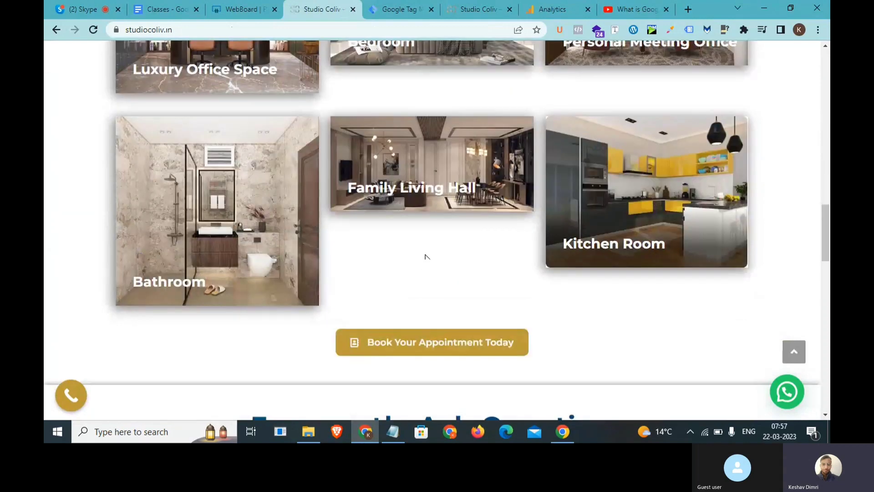
left_click(403, 7)
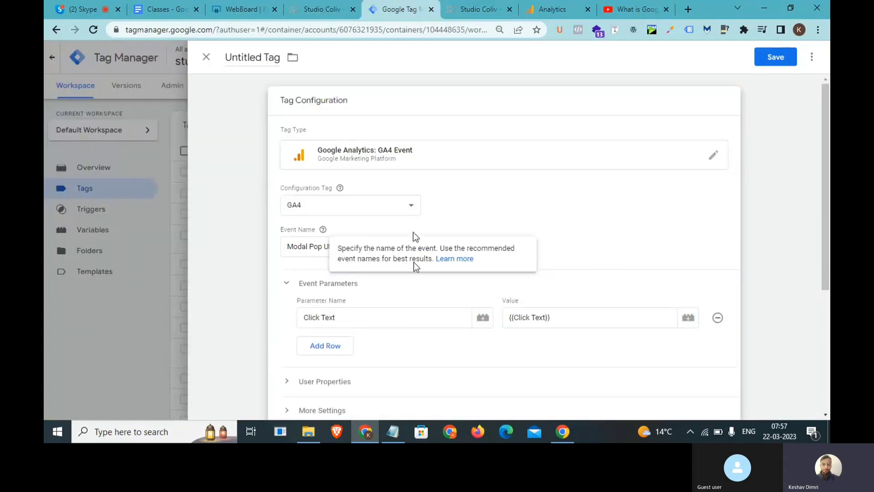
Assign the "mdal Pop Up Visible" element visibility trigger as the tag's firing trigger.
scroll(414, 278, "down", 5)
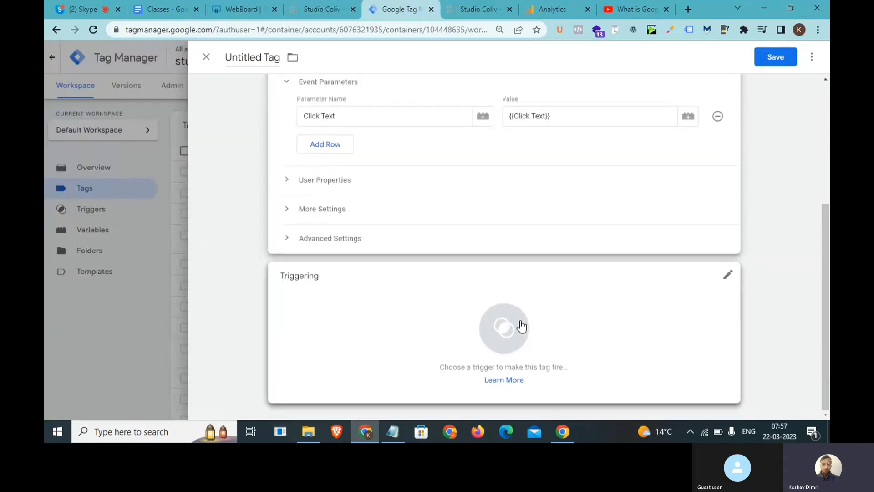
left_click(521, 326)
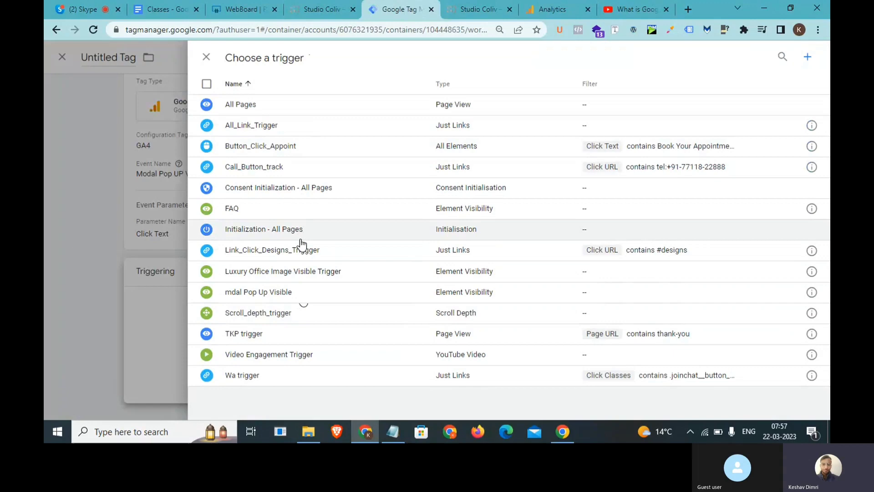
left_click(302, 293)
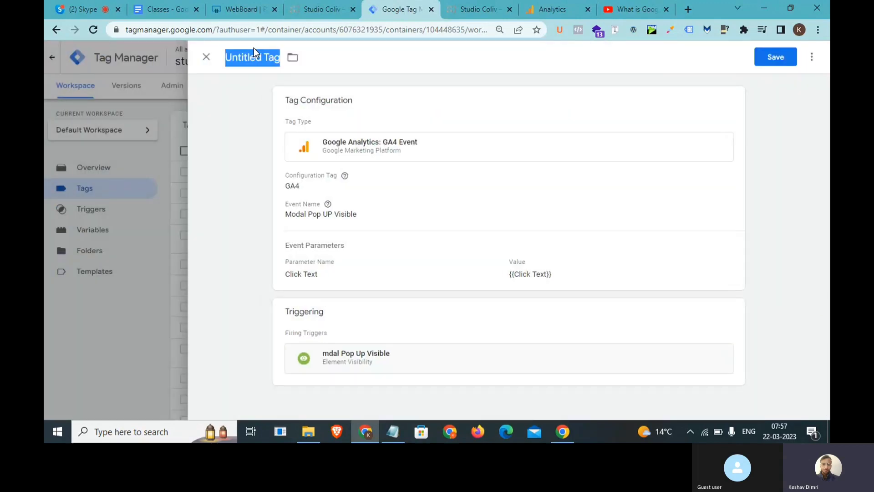
Name the new GA4 event tag "Ga$_event_Modal_pop _ up_Visible" and save it.
type("Ga$_ev")
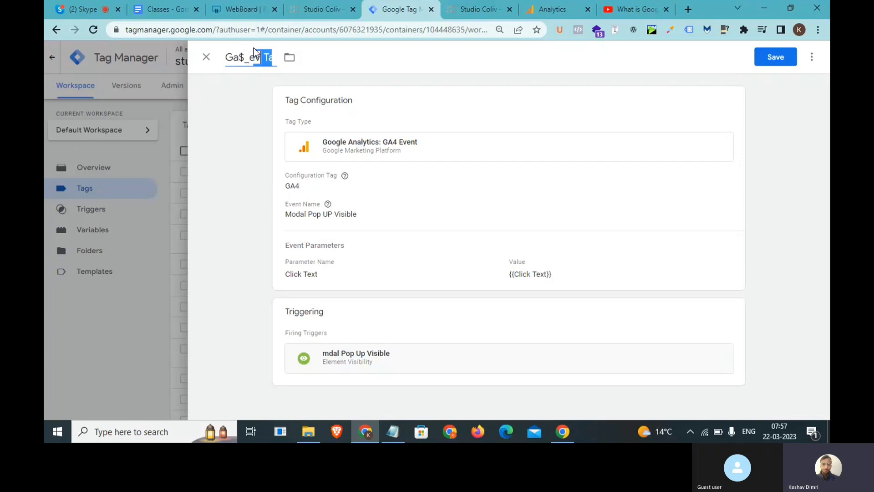
type("ent_Modal_pop up")
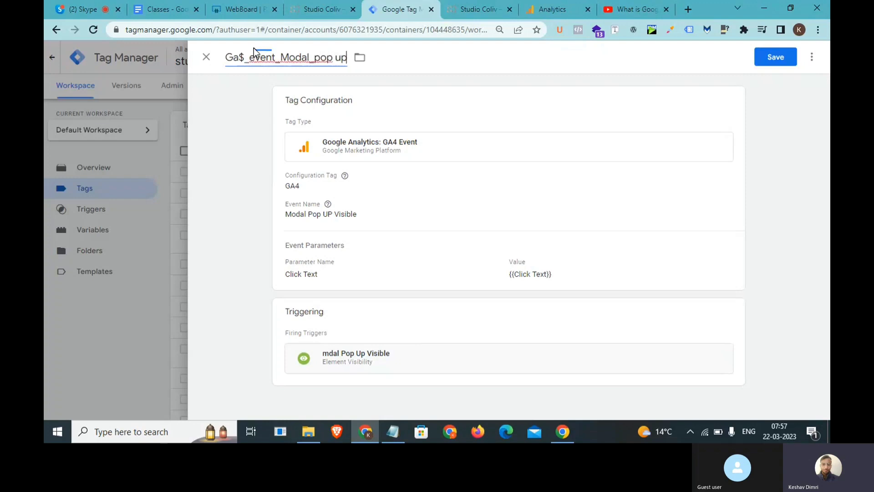
key("BackSpace")
key("BackSpace")
type("_ UP")
key("BackSpace")
key("BackSpace")
type("up_Vis")
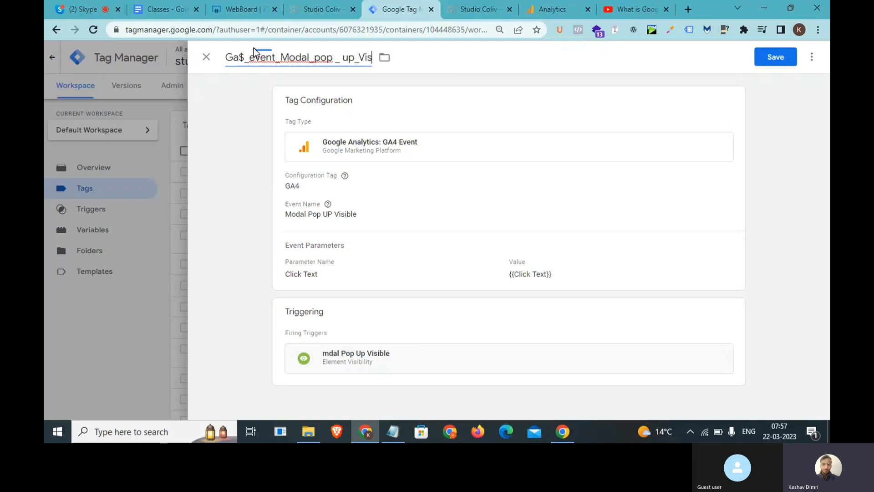
type("ible")
left_click(765, 57)
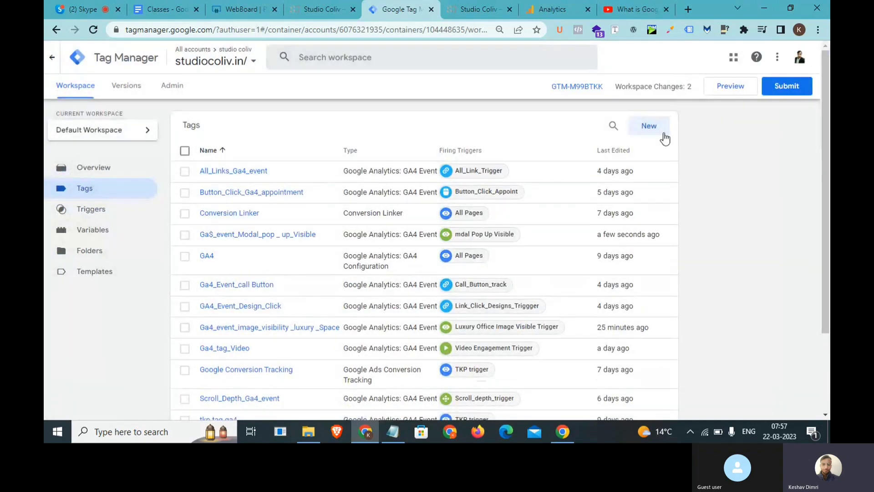
Publish the workspace changes as a new container version without a name or description, and close the version summary.
left_click(787, 86)
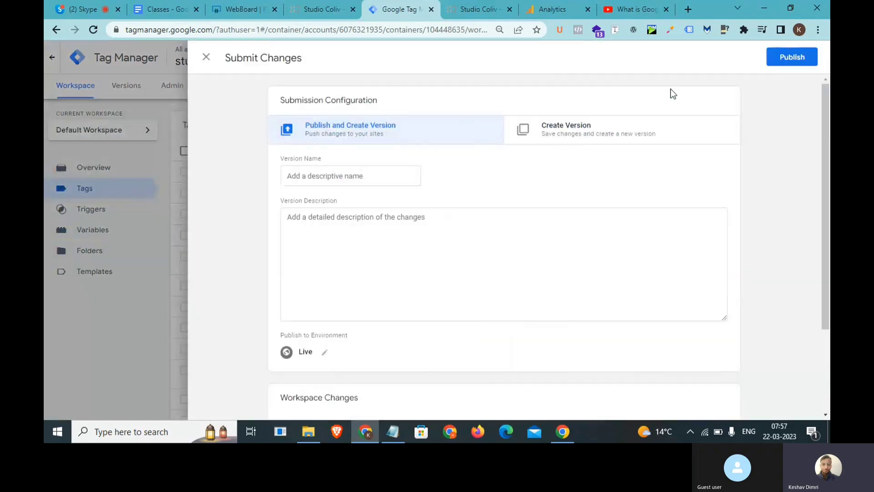
left_click(776, 57)
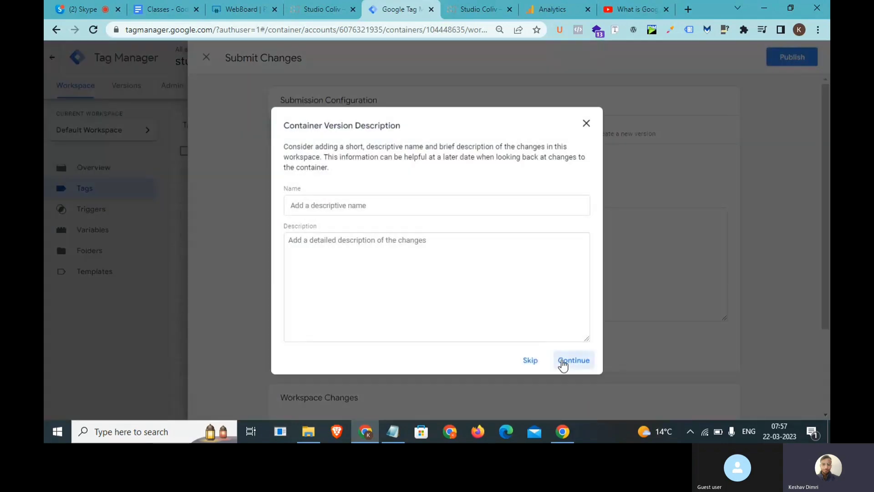
left_click(562, 359)
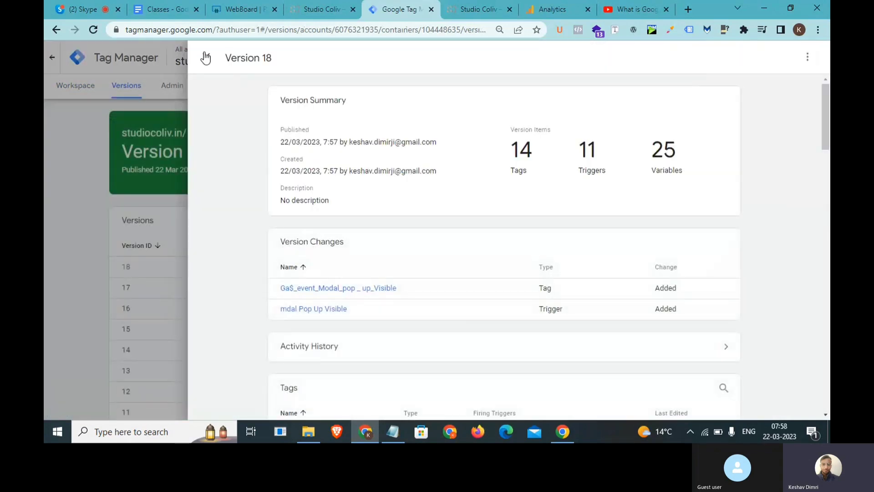
left_click(206, 57)
left_click(76, 89)
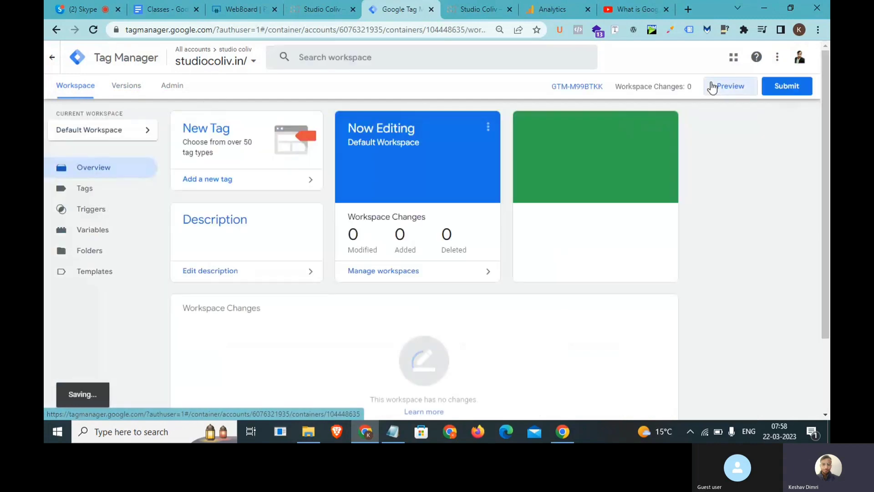
left_click(711, 84)
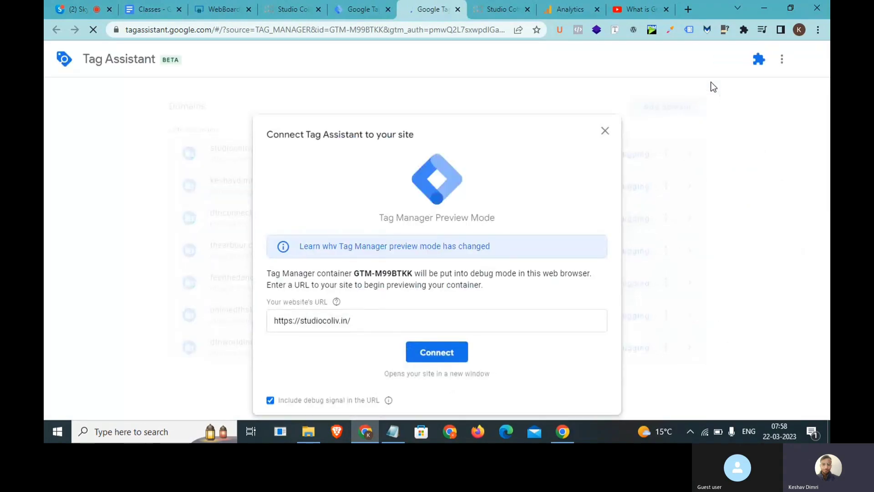
left_click(437, 352)
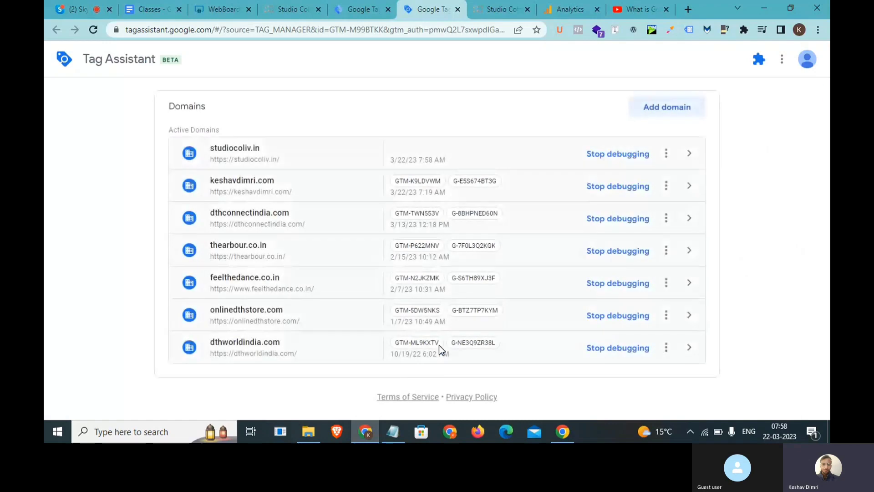